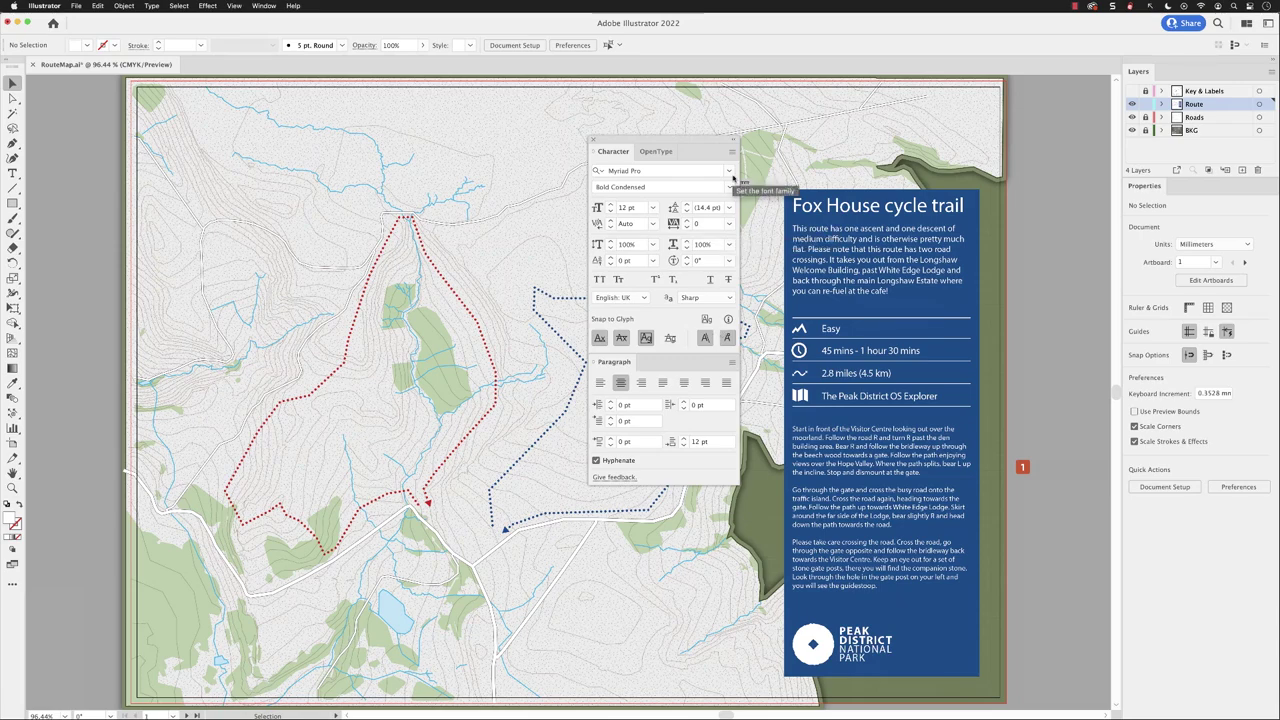
Collapse the Character, OpenType and Paragraph panels to icons beside the Tools bar, and select the red 1 marker.
left_click(737, 142)
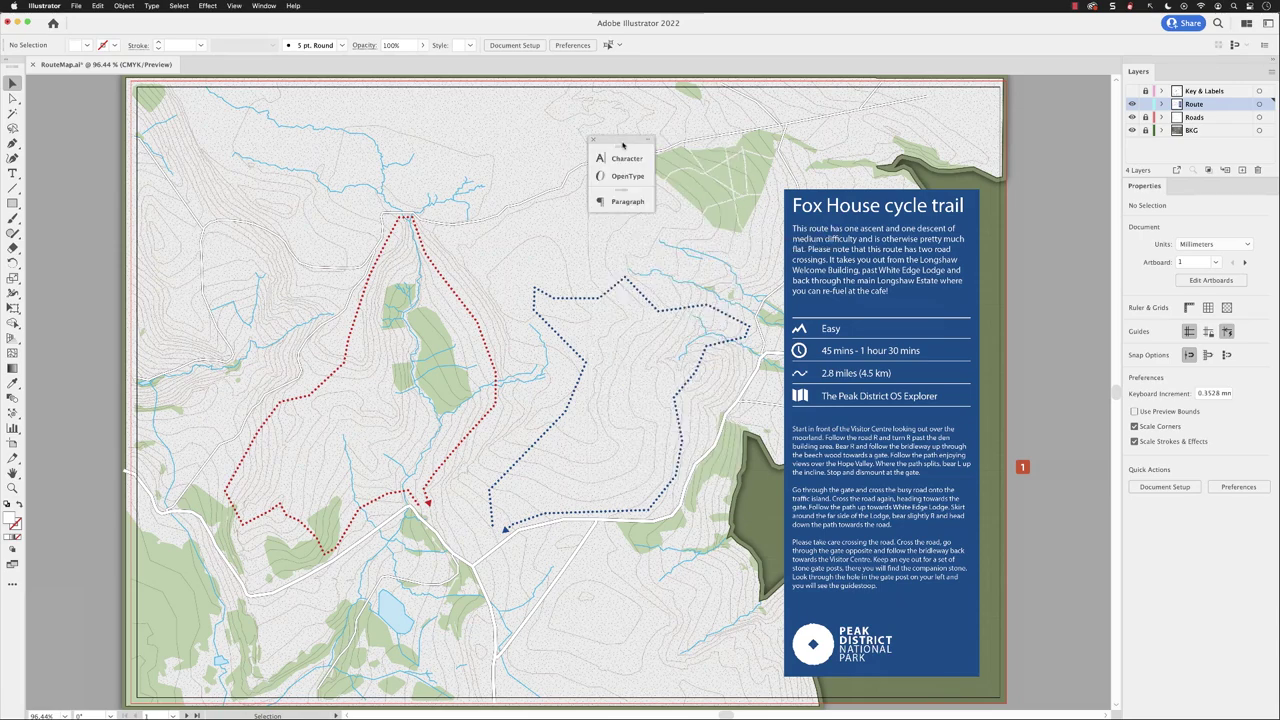
left_click_drag(624, 142, 78, 93)
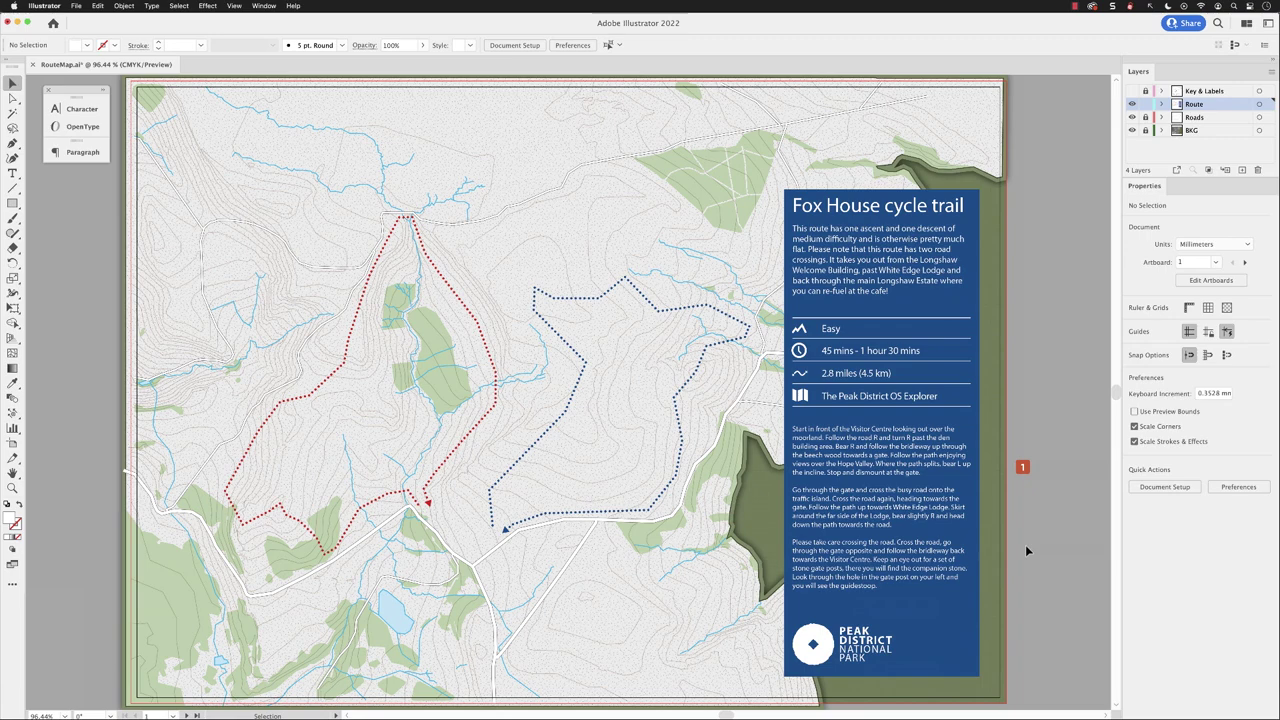
left_click(1022, 467)
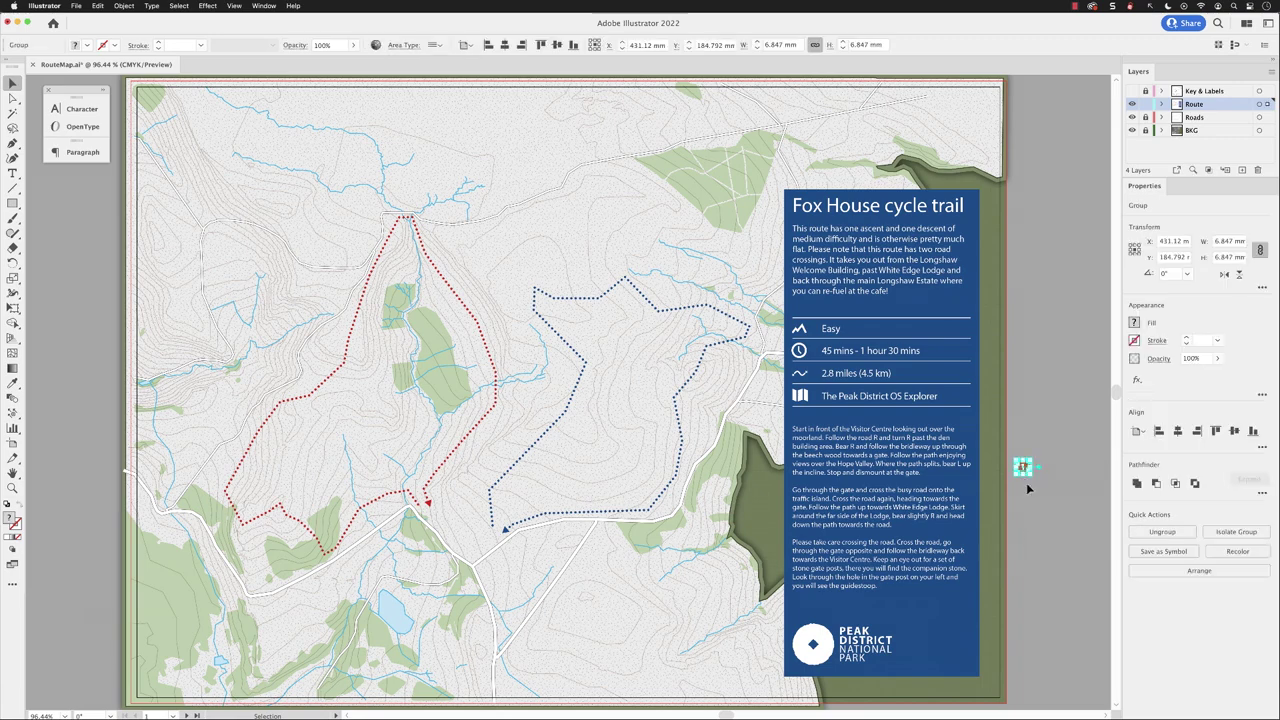
Zoom in, move the red 1 marker onto the word Start, and bring it to the front.
key("super+equal")
key("super+equal")
key("super+equal")
key("super+equal")
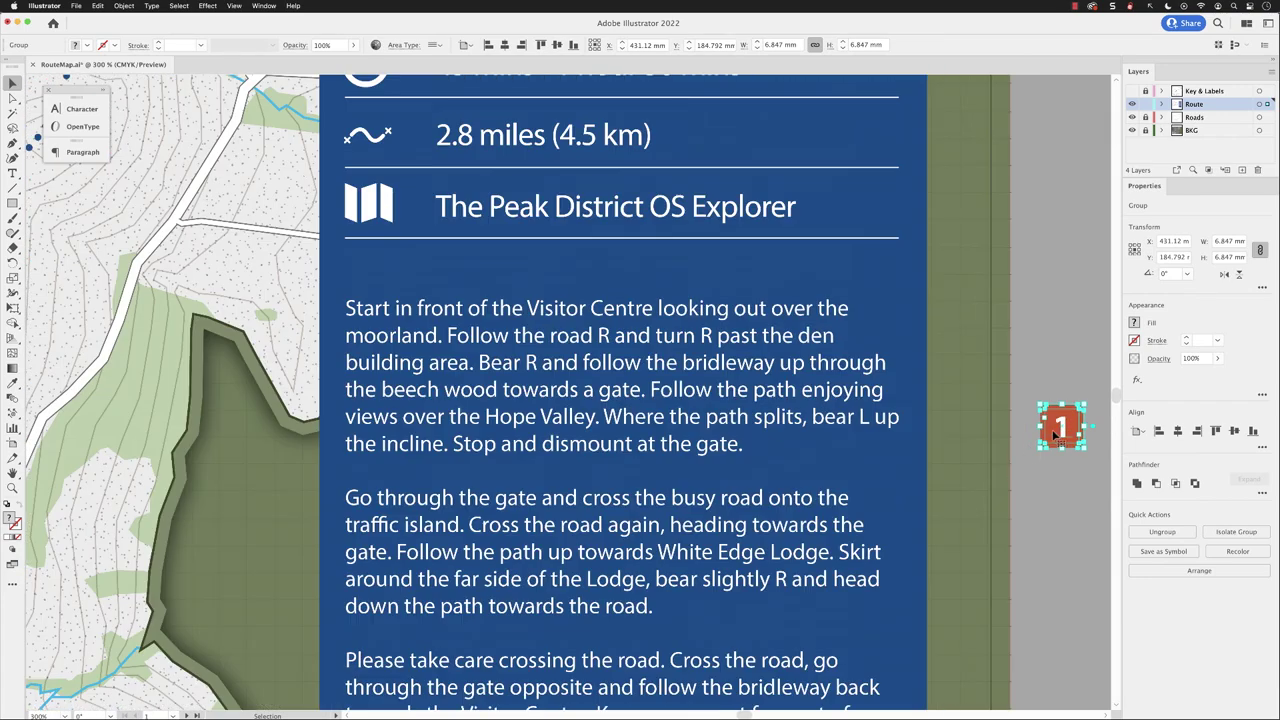
mouse_move(1058, 432)
left_mouse_down()
mouse_move(766, 423)
mouse_move(378, 308)
mouse_move(367, 330)
left_mouse_up()
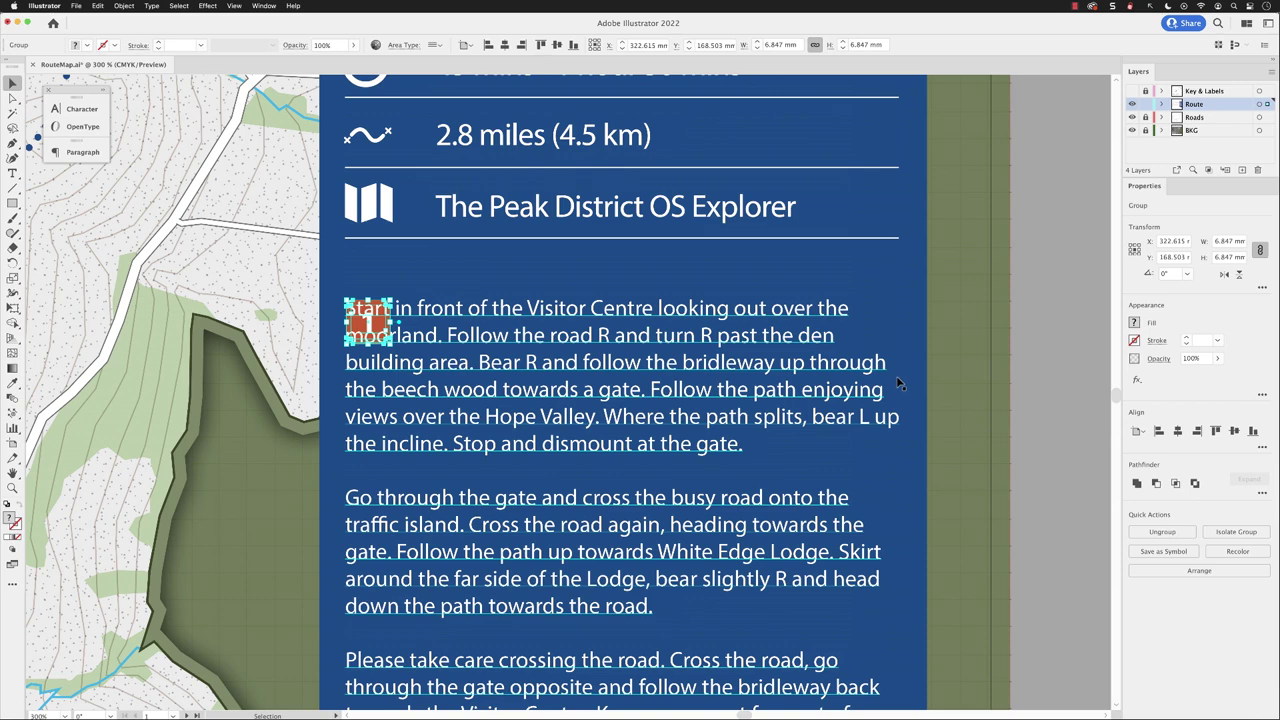
left_click(126, 6)
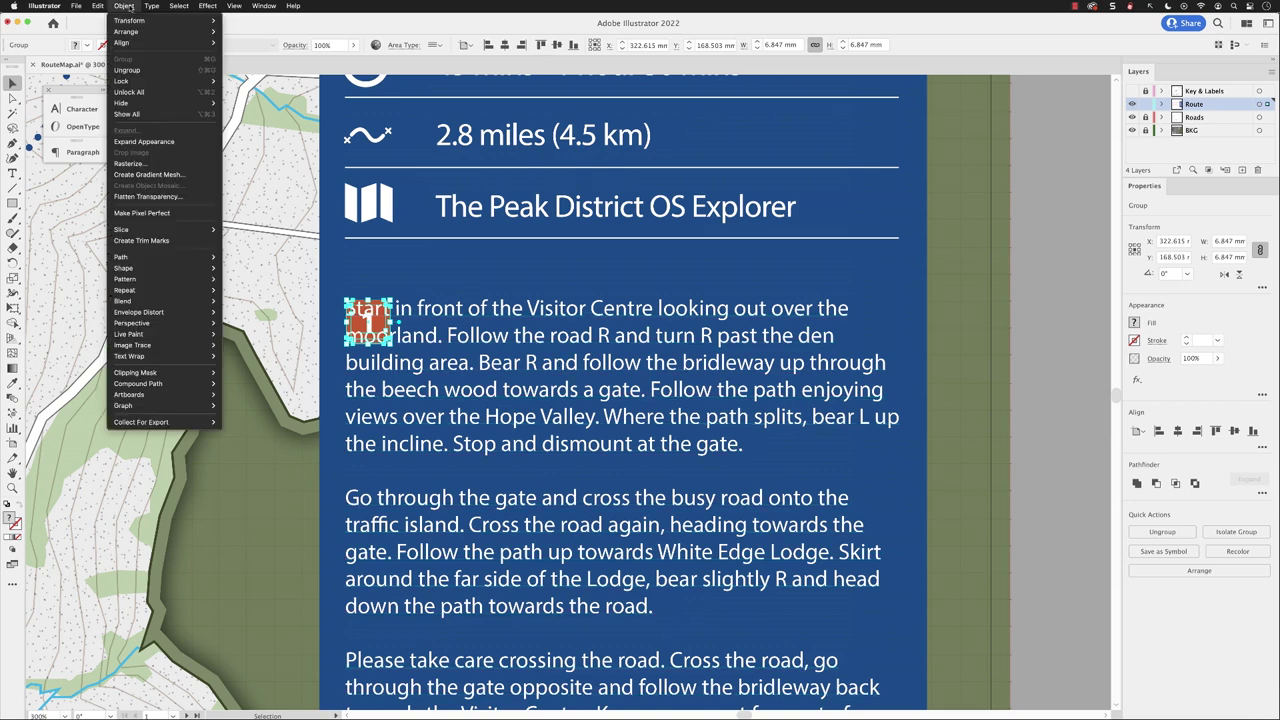
mouse_move(190, 31)
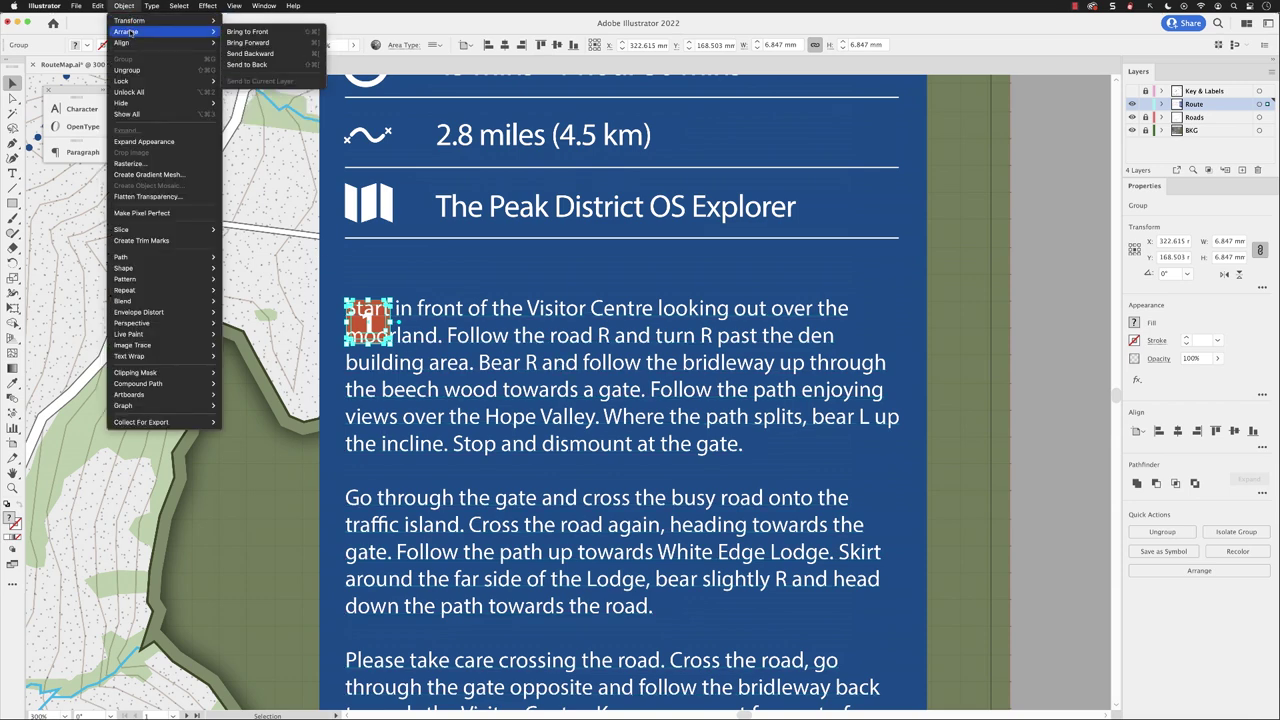
left_click(247, 36)
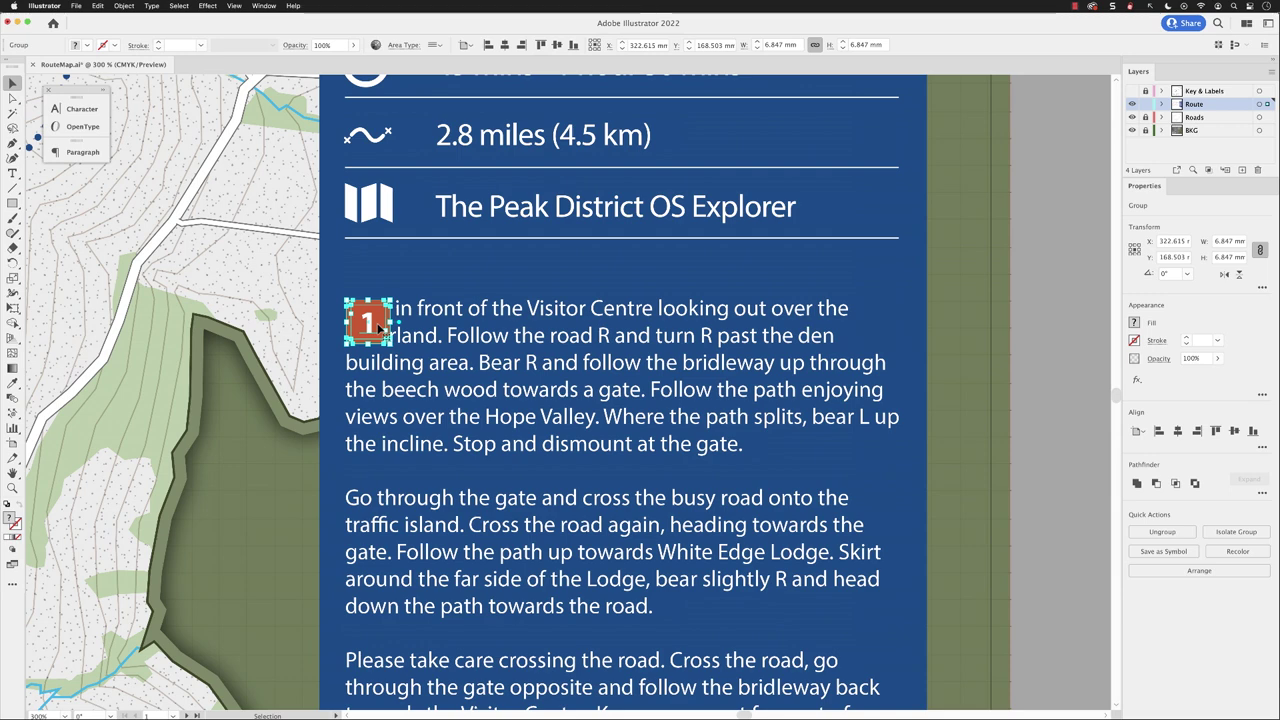
Make a text wrap on the red 1 marker so the paragraph shows 'Start in front of'.
left_click(124, 6)
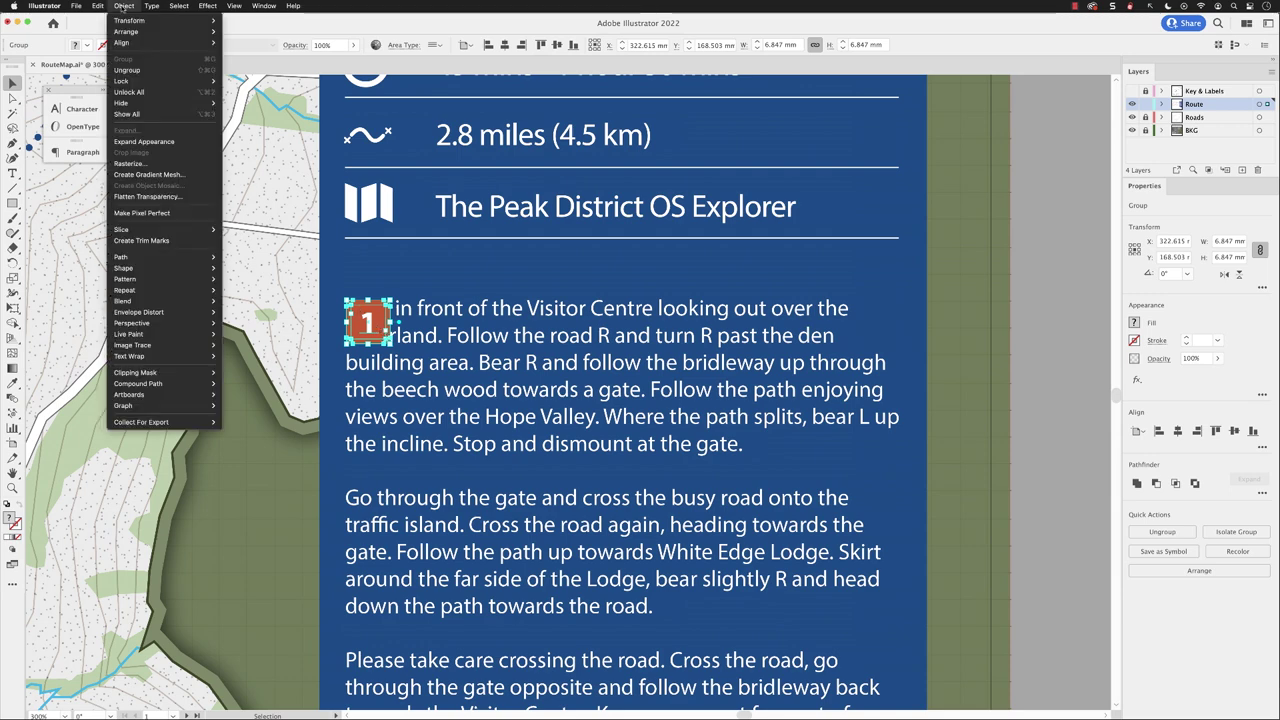
mouse_move(178, 357)
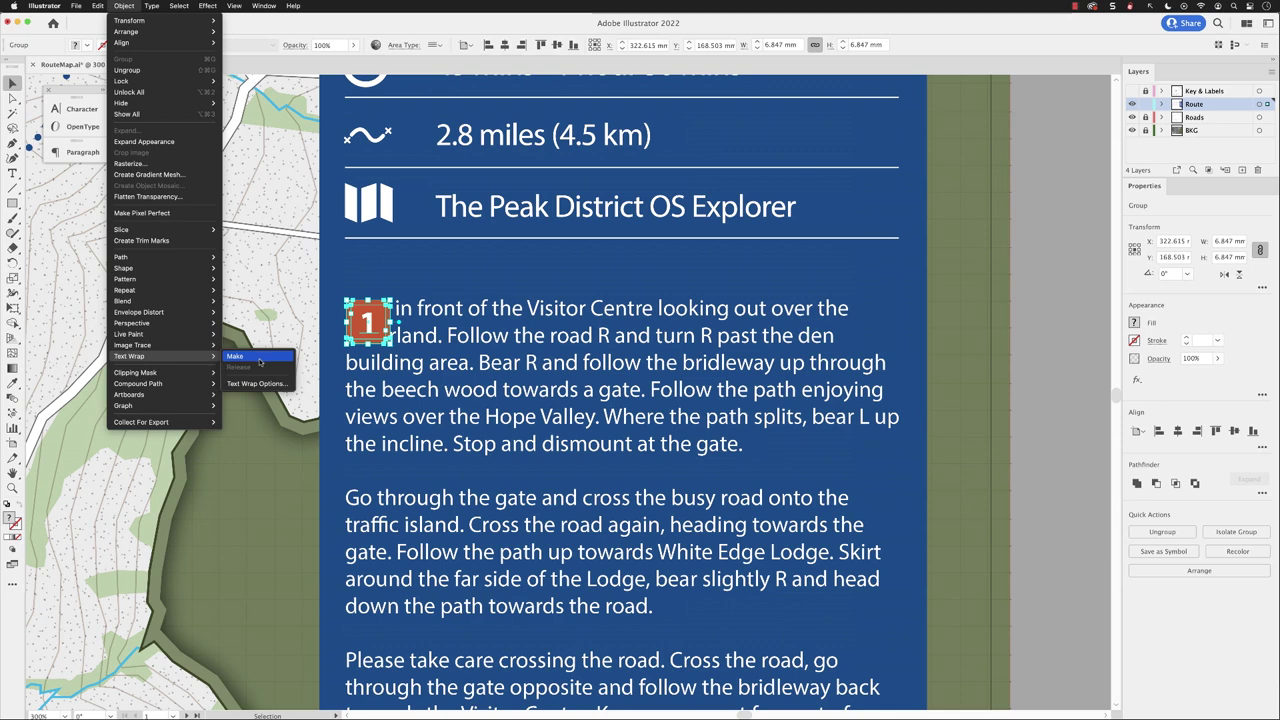
left_click(259, 362)
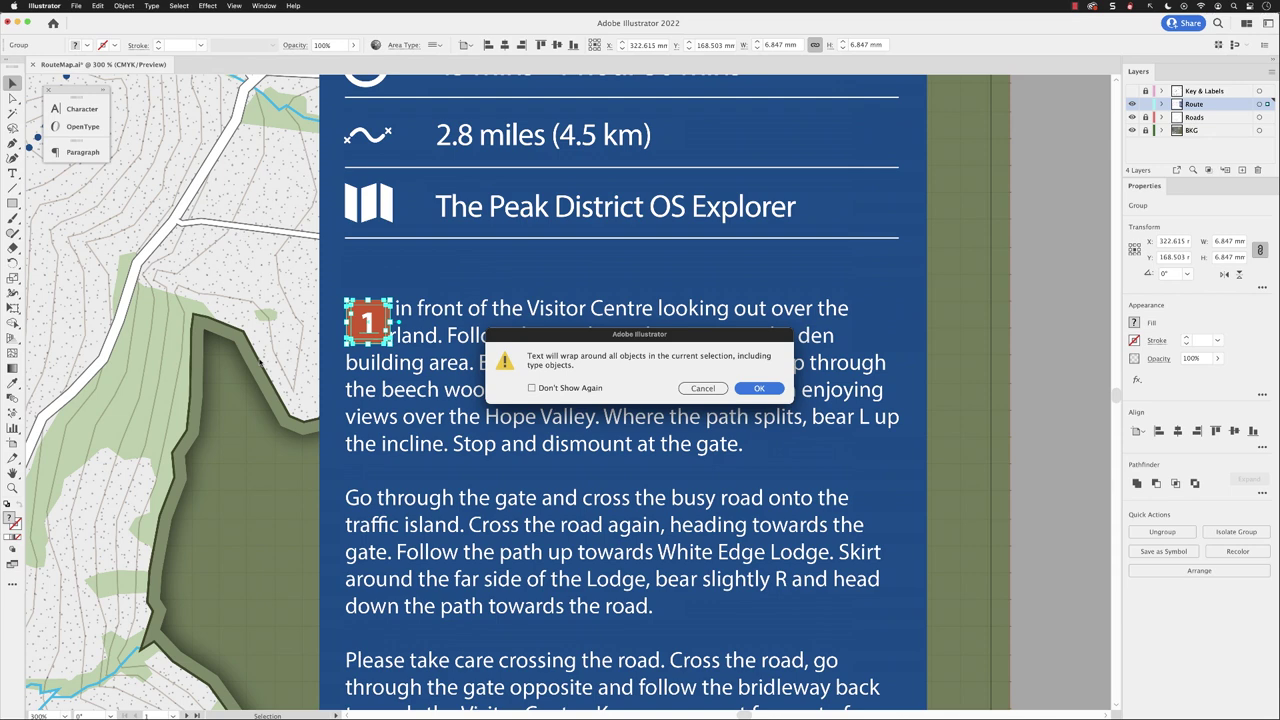
left_click(757, 390)
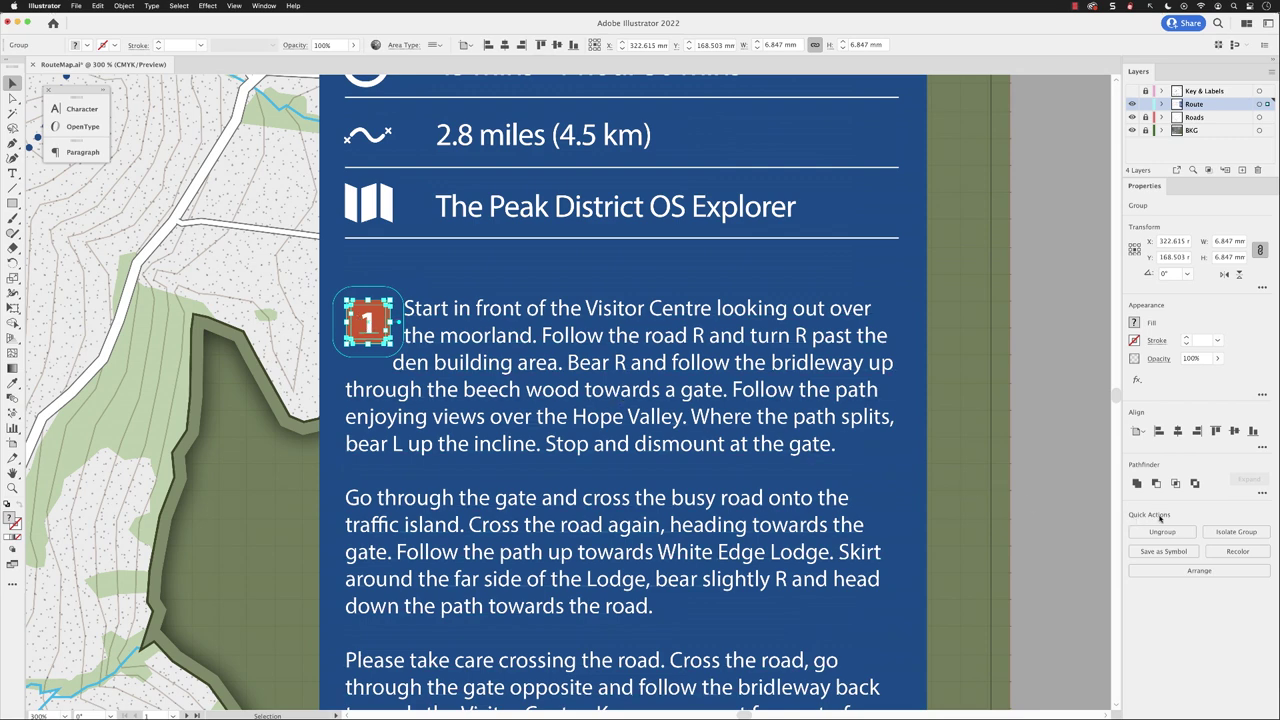
Open Text Wrap Options and preview increasing offsets up to 15 pt.
left_click(124, 6)
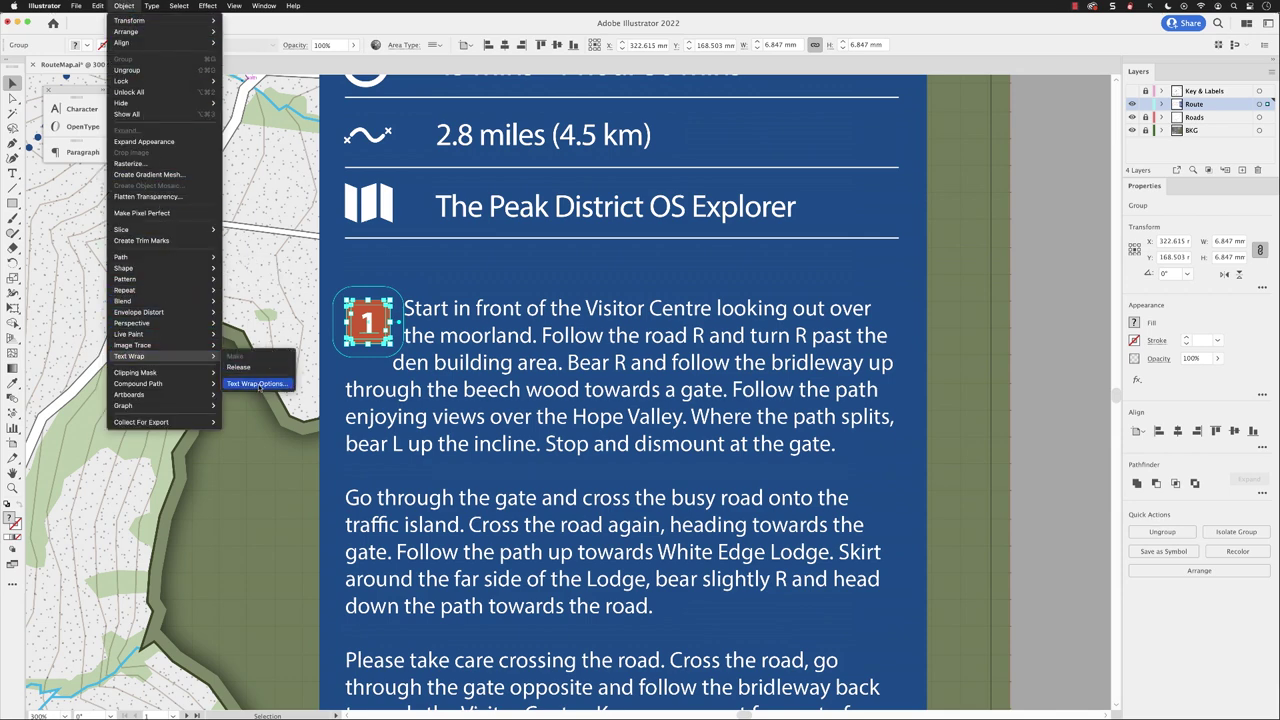
left_click(259, 385)
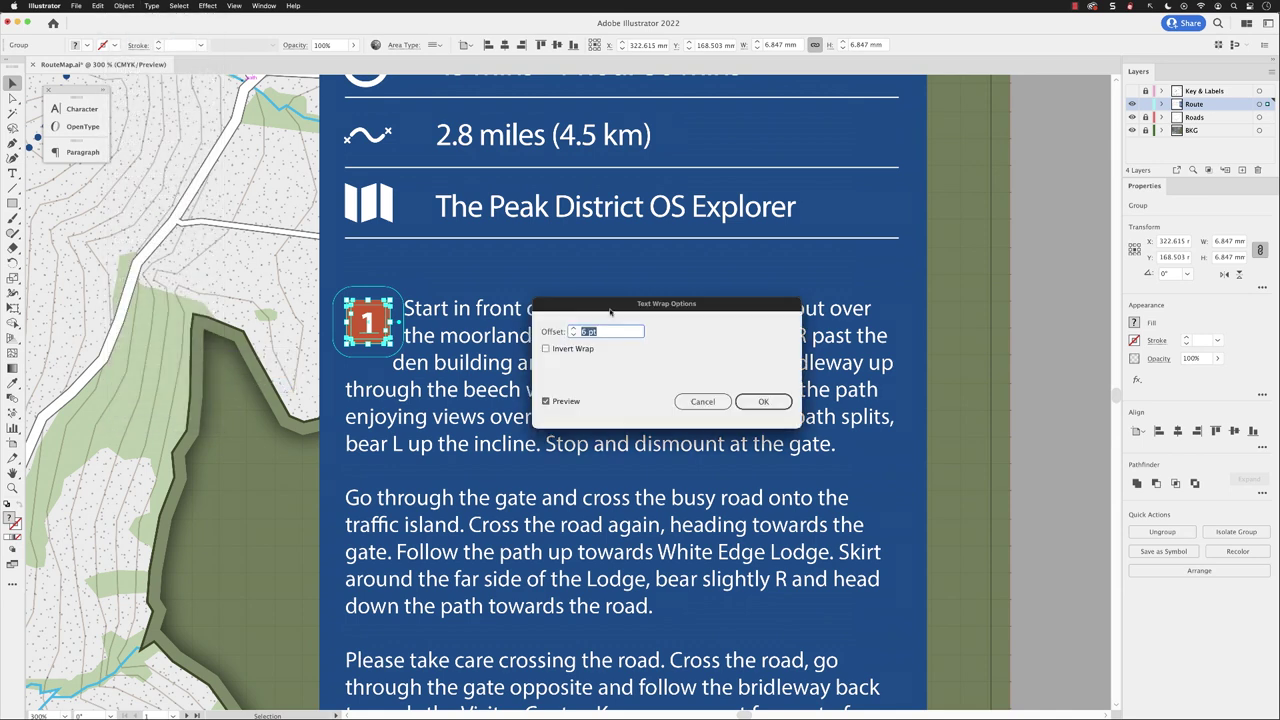
left_click_drag(612, 306, 569, 205)
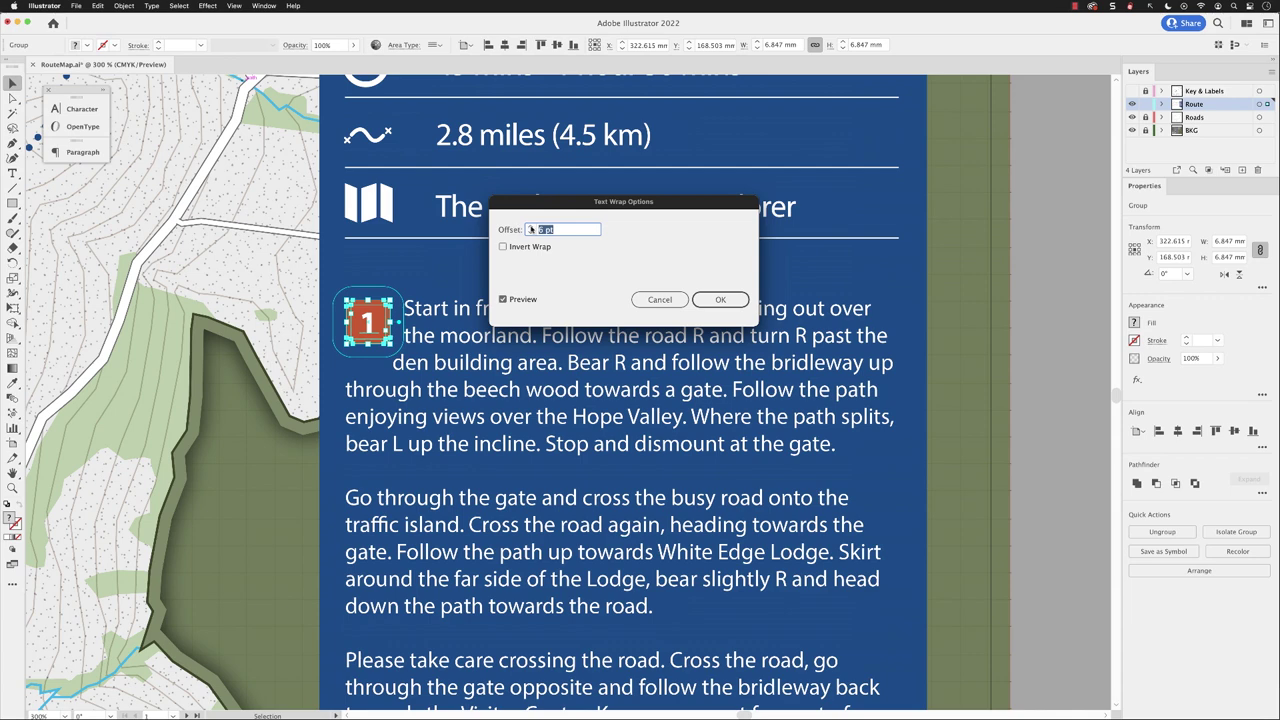
left_click(531, 226)
left_click(531, 226)
left_click(531, 226)
left_click(531, 226)
left_click(531, 226)
left_click(531, 227)
left_click(531, 227)
left_click(531, 227)
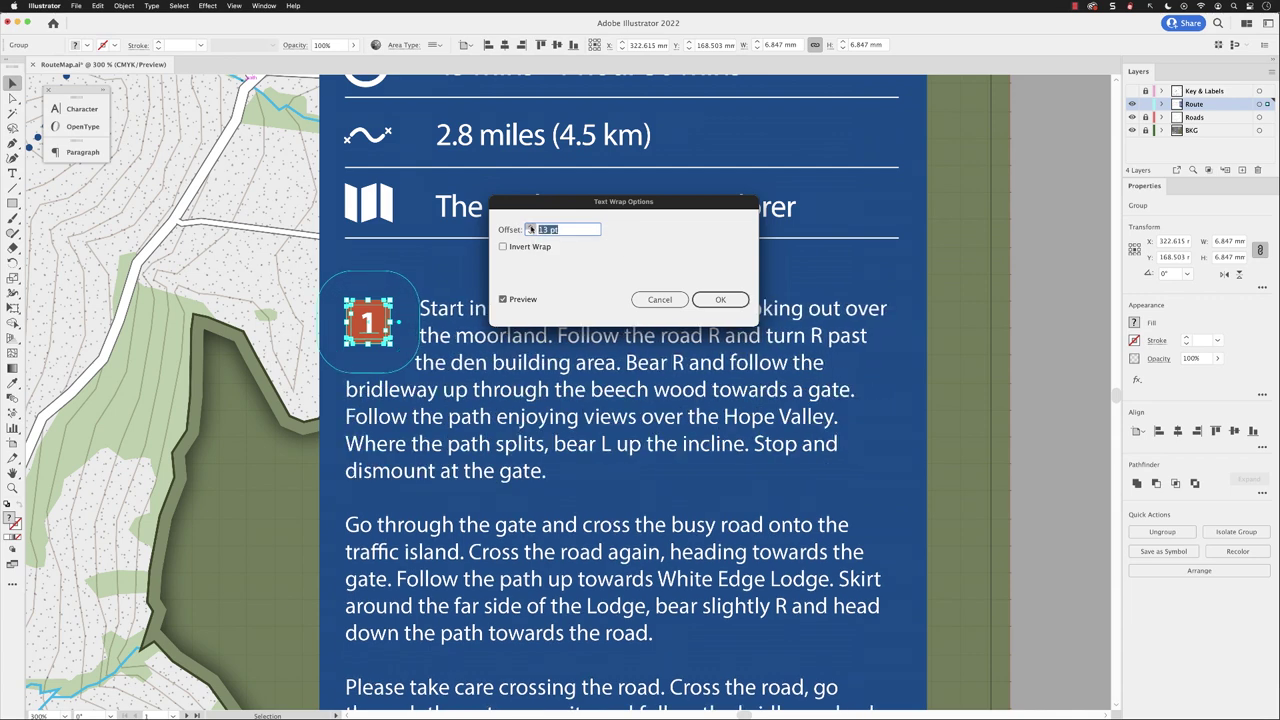
left_click(531, 227)
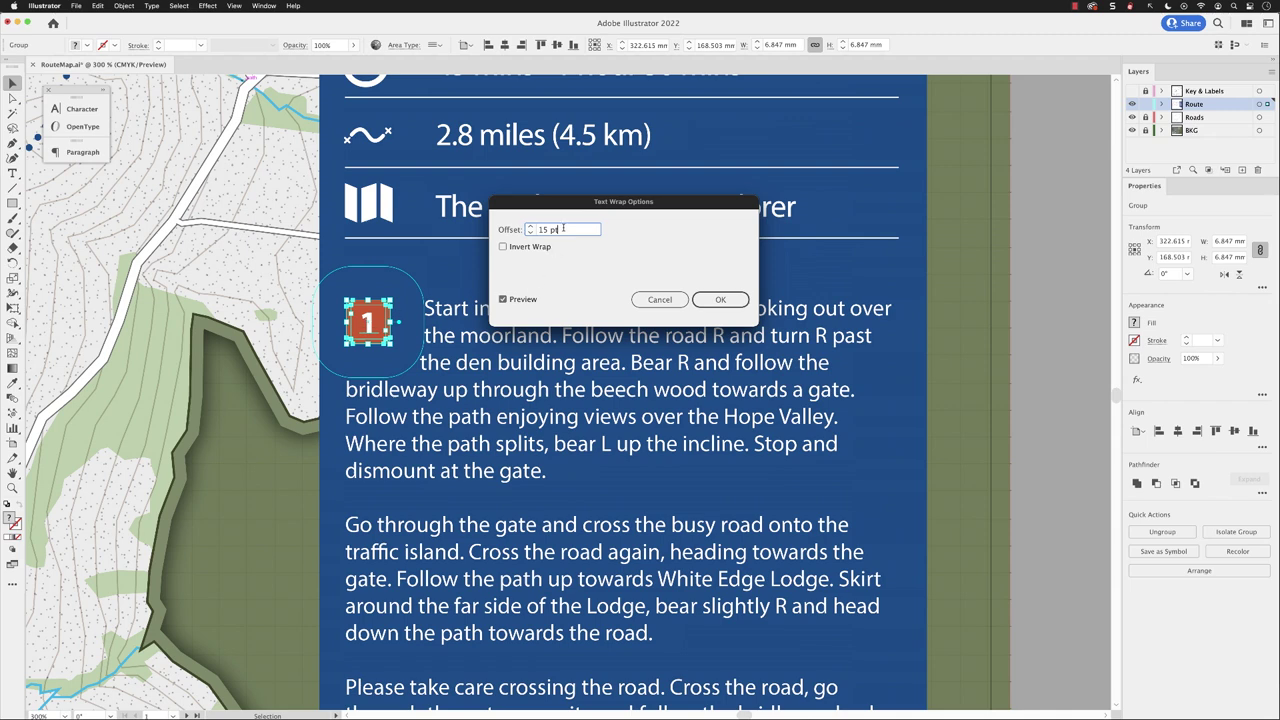
Set the marker's text wrap offset to 2 pt, then to 3 pt, and apply it.
left_click_drag(563, 228, 548, 215)
type("2")
key("Tab")
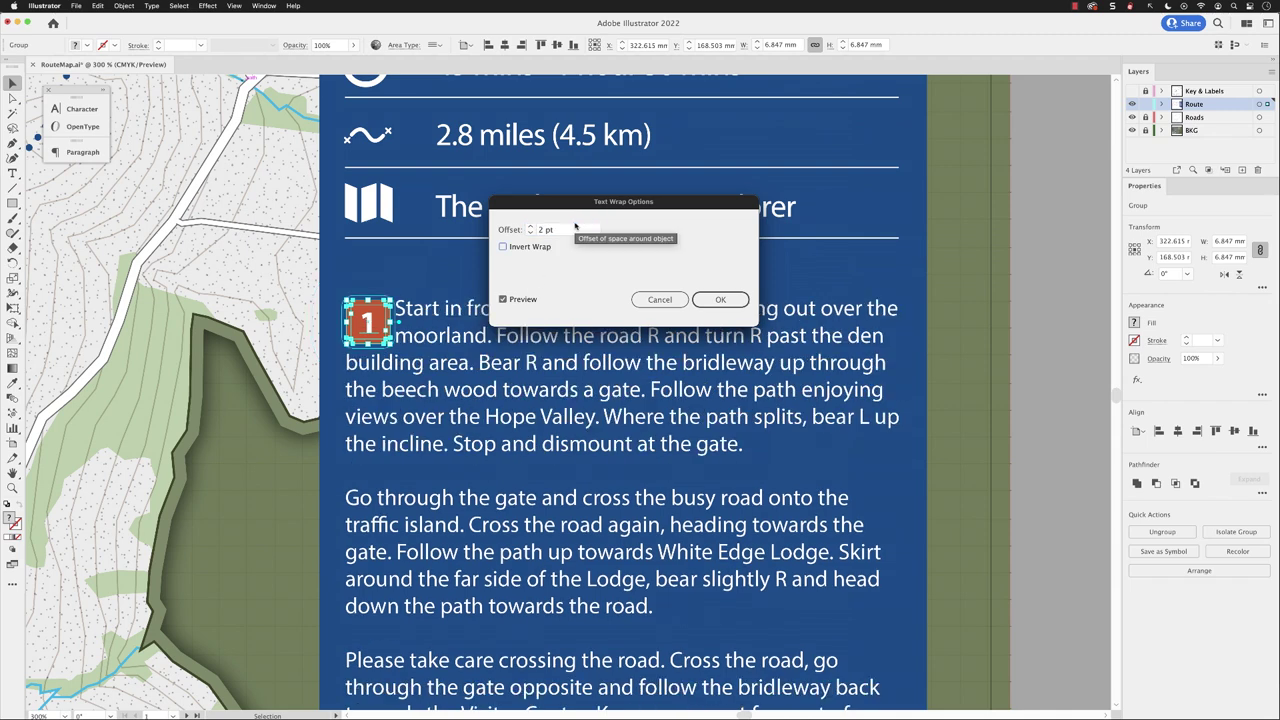
left_click(531, 226)
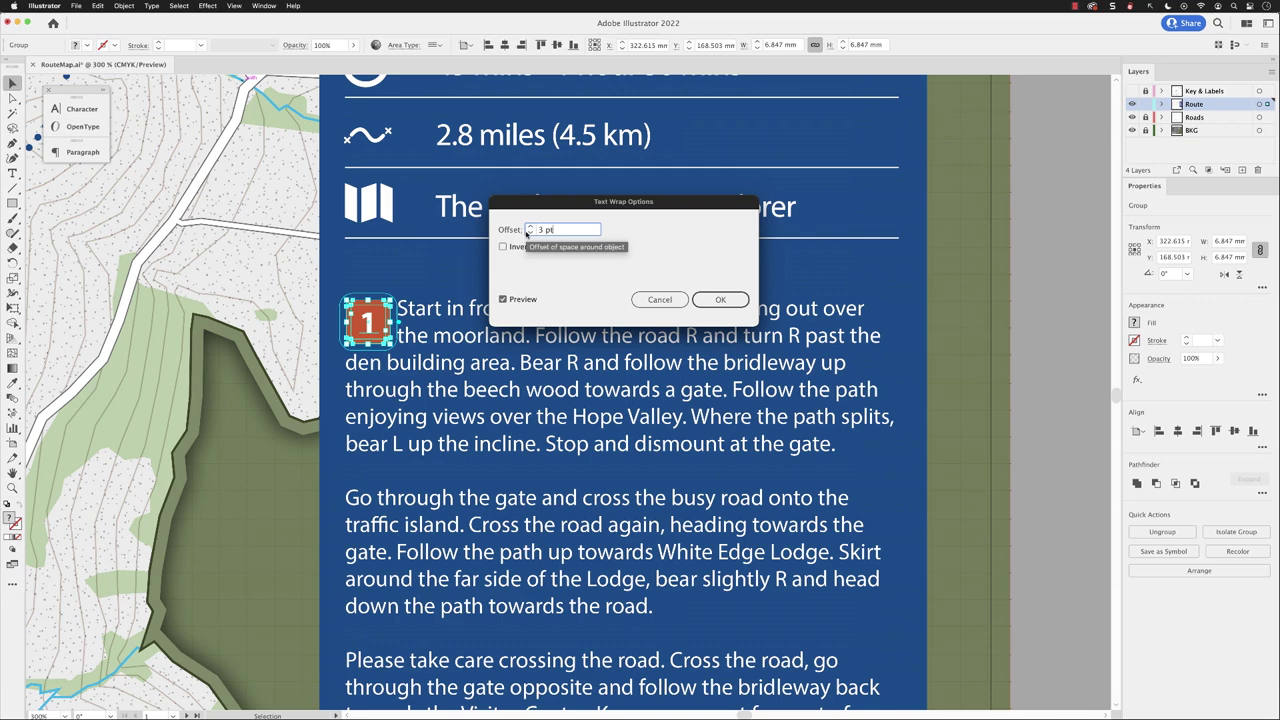
left_click(719, 300)
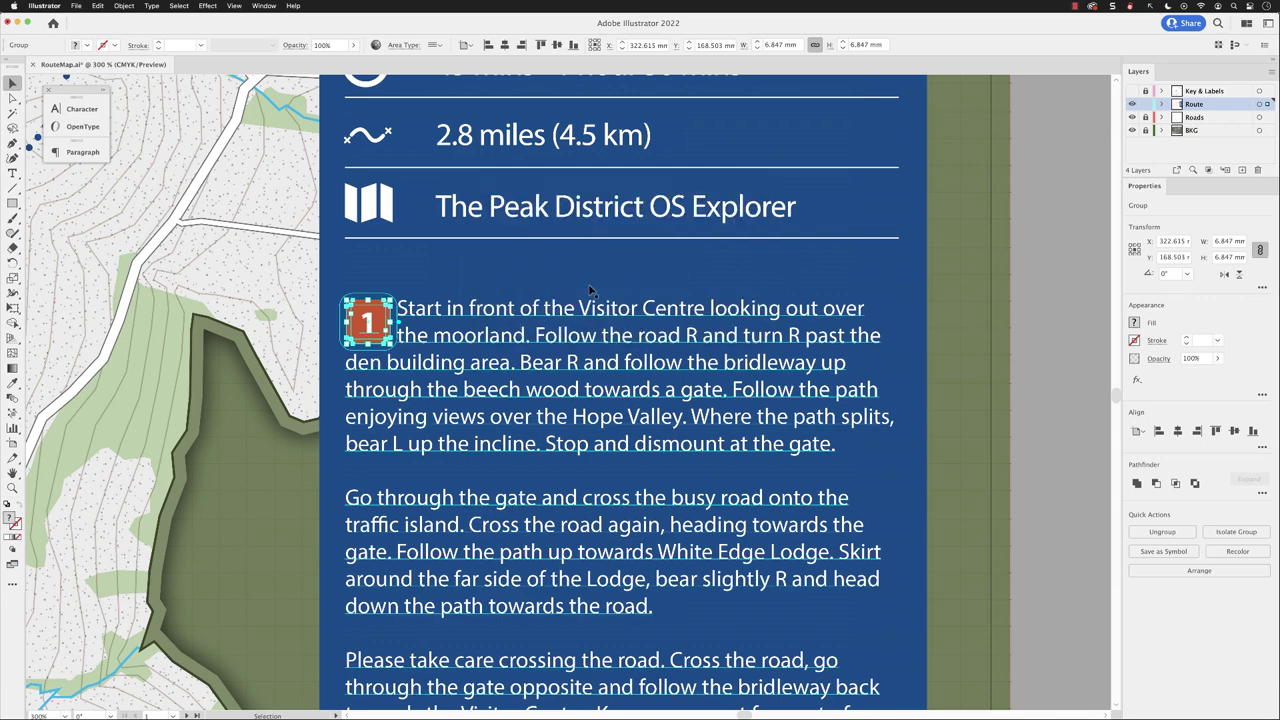
Release the text wrap from the red 1 marker.
left_click(125, 7)
mouse_move(205, 357)
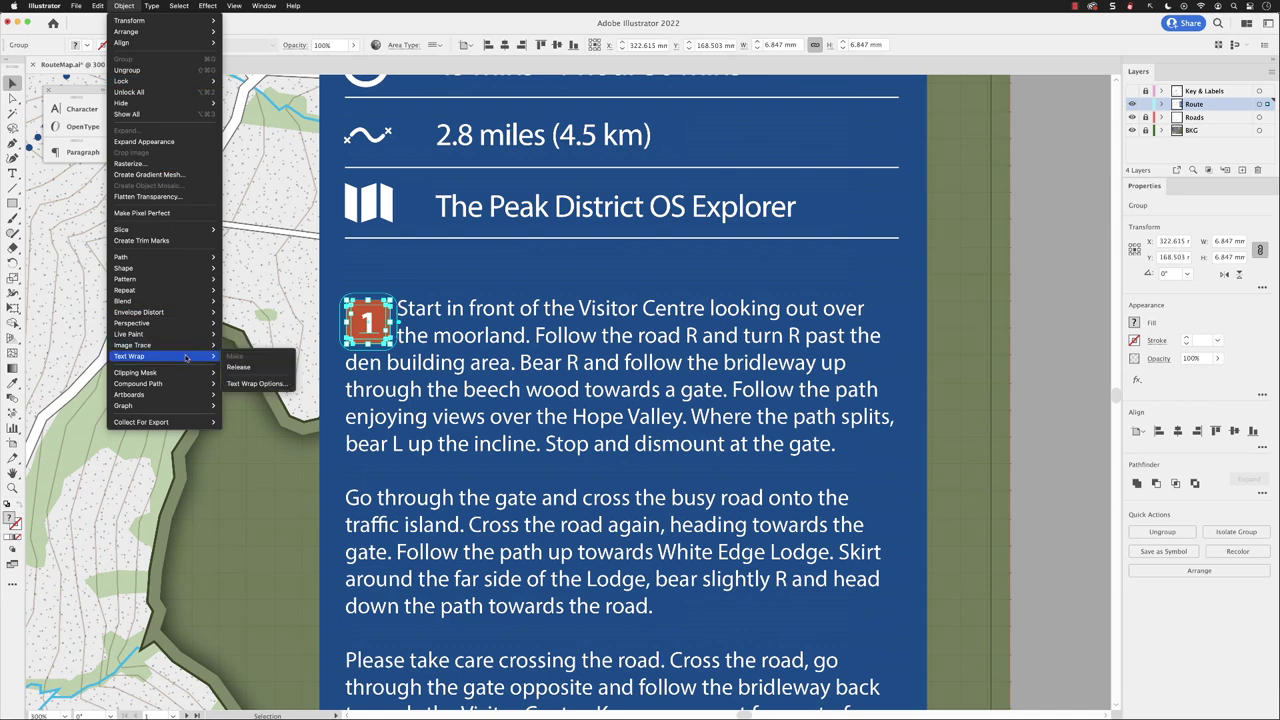
left_click(258, 369)
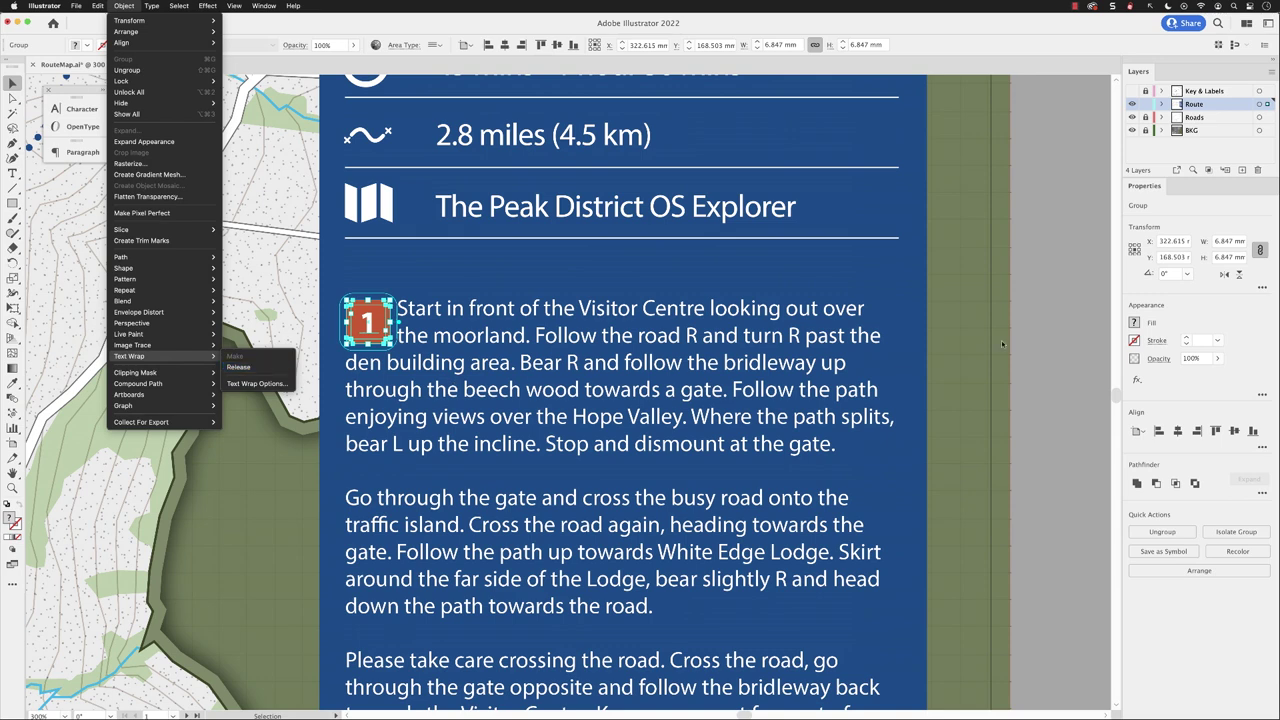
Reselect the red 1 marker group and copy it.
left_click(1078, 322)
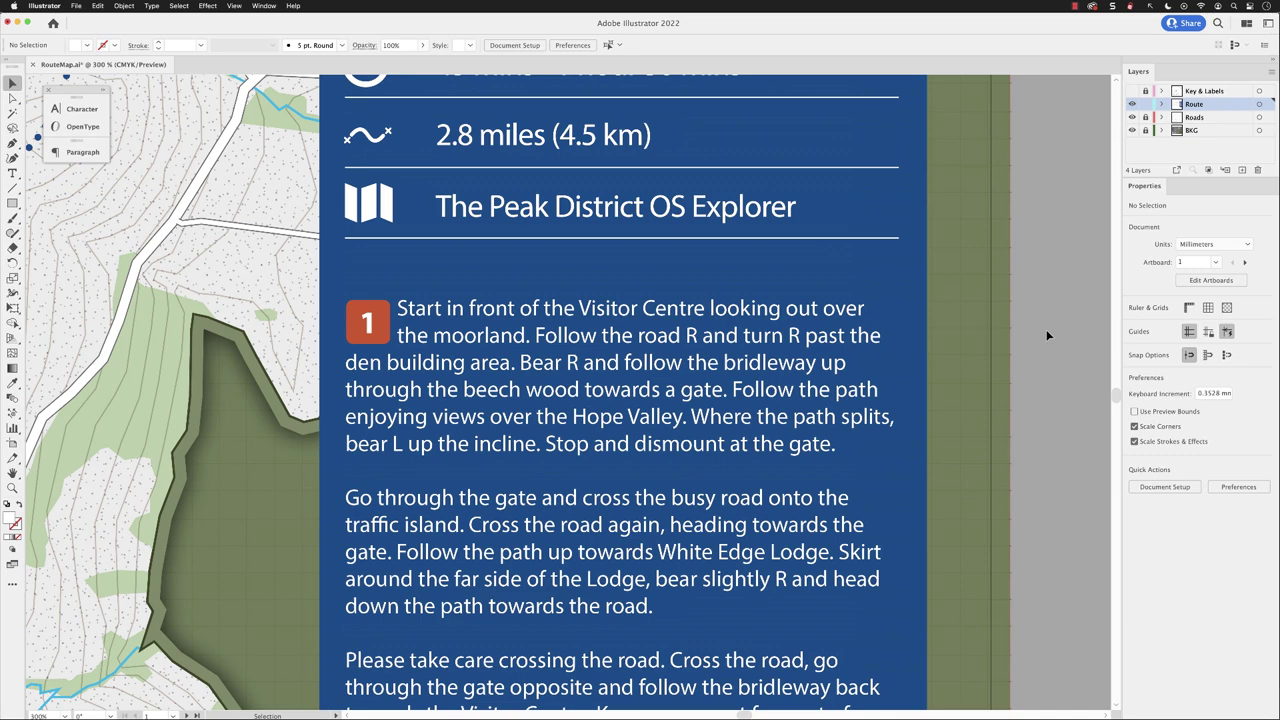
left_click(367, 325)
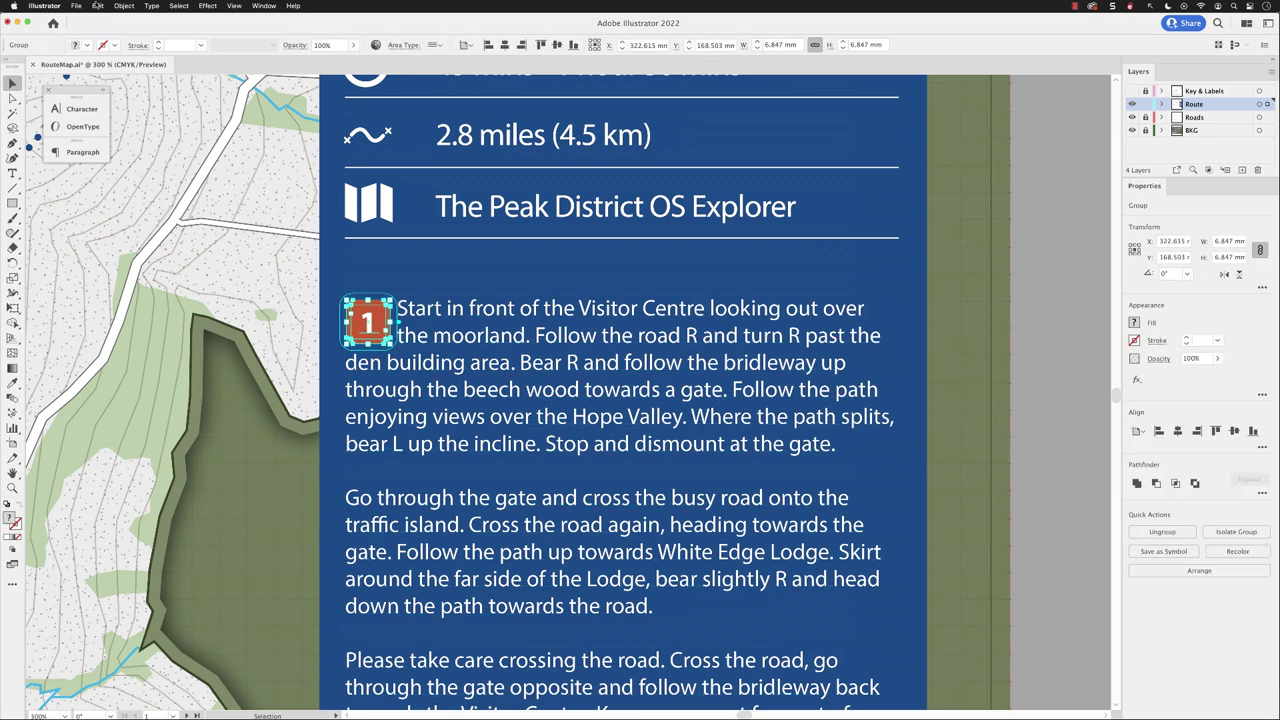
left_click(98, 6)
left_click(104, 57)
left_click(99, 6)
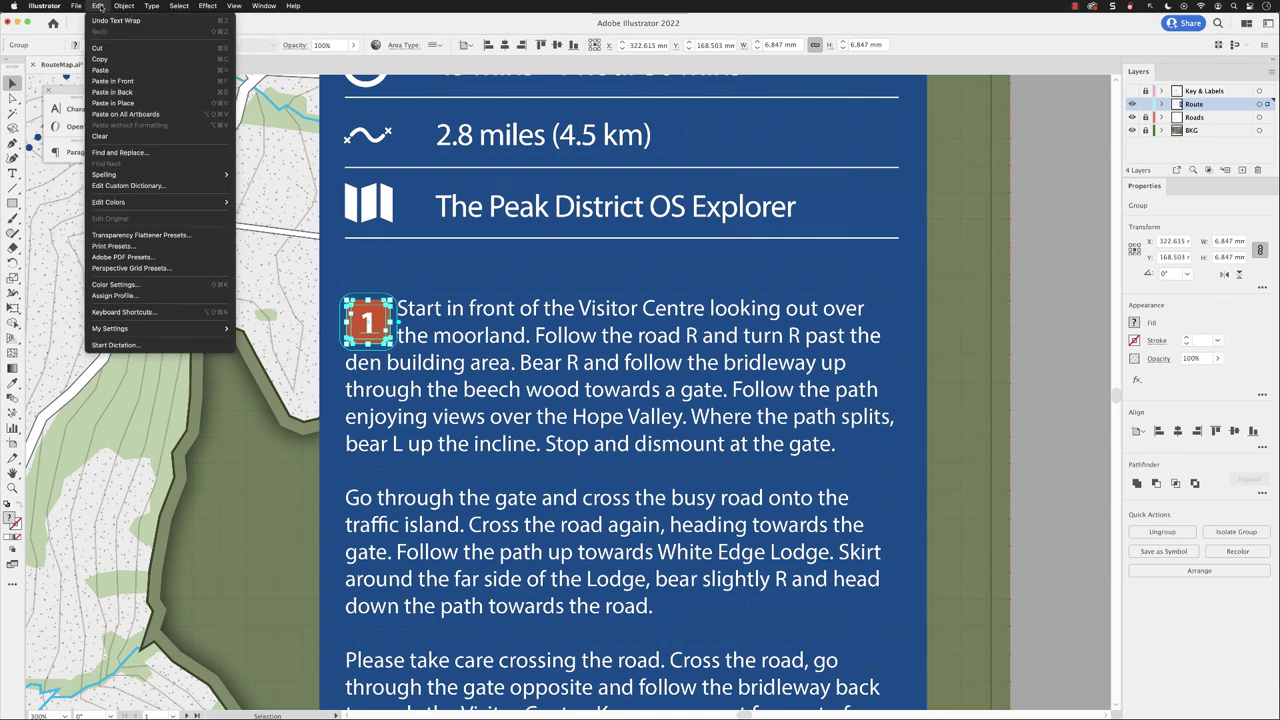
Paste a copy of the marker in place and nudge it down beside the second paragraph.
left_click(117, 103)
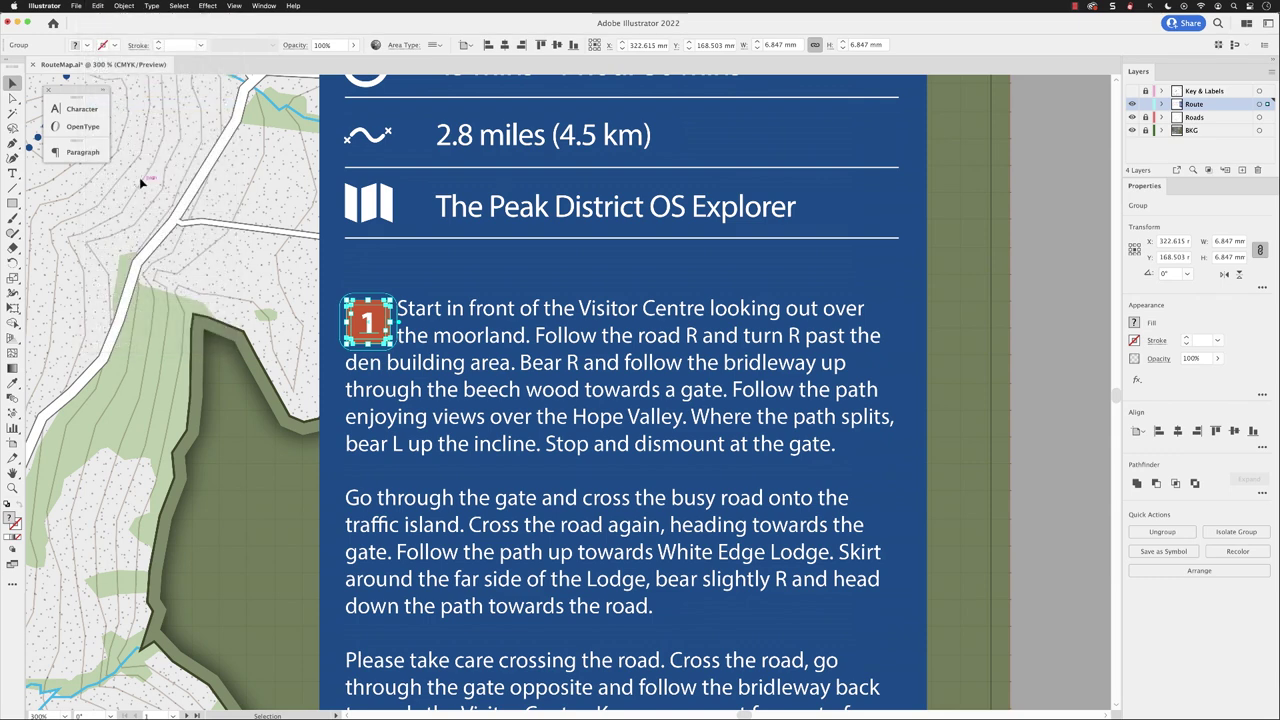
key("Down")
key("Down")
key("Down")
key("Down")
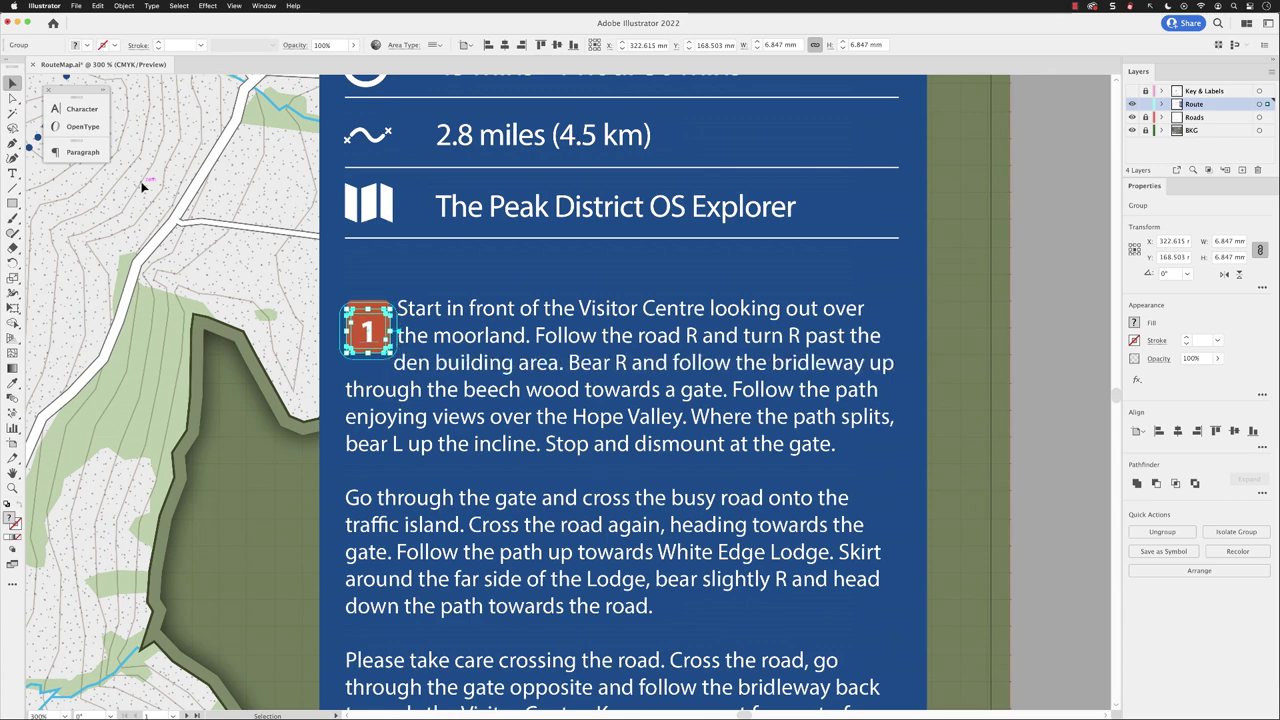
key("Down")
key("Down")
key("Down")
key("Down")
key("Down")
key("Down")
key("Down")
key("Down")
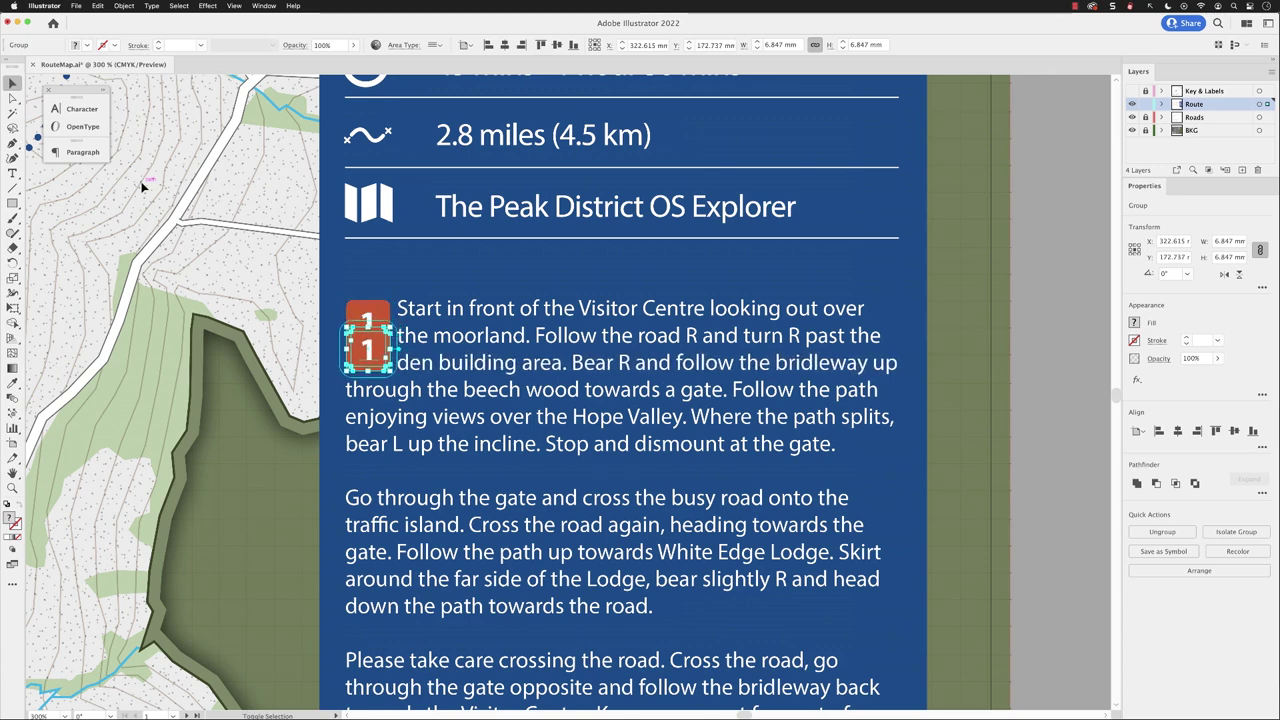
key("shift+Down")
key("shift+Down")
key("shift+Down")
key("shift+Down")
key("shift+Down")
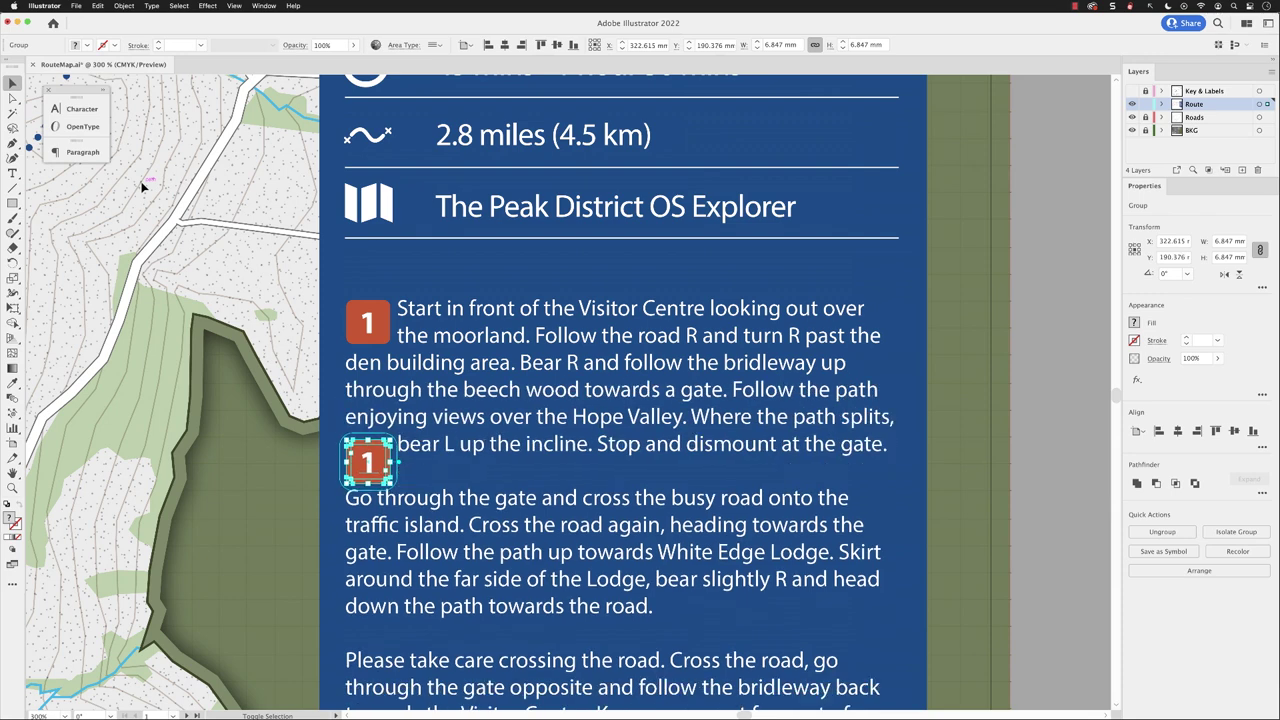
key("shift+Down")
key("shift+Down")
key("shift+Down")
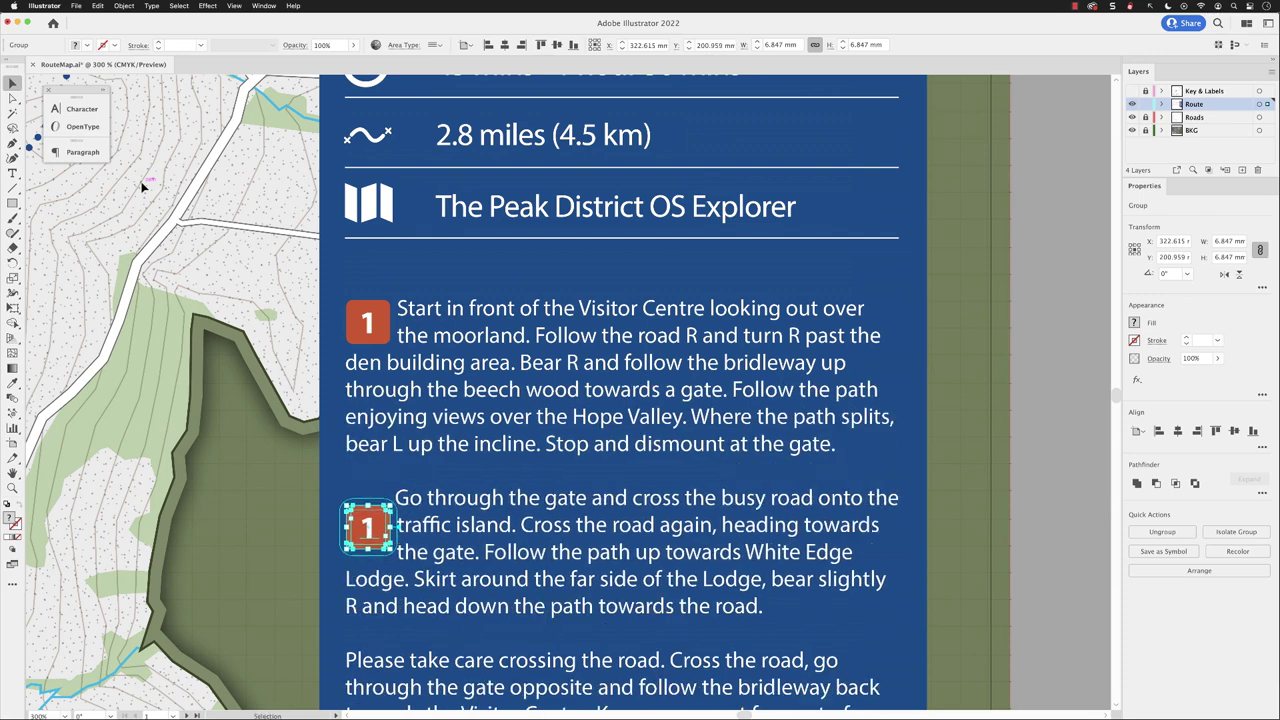
key("Up")
key("Up")
key("Up")
key("Up")
key("Up")
key("Up")
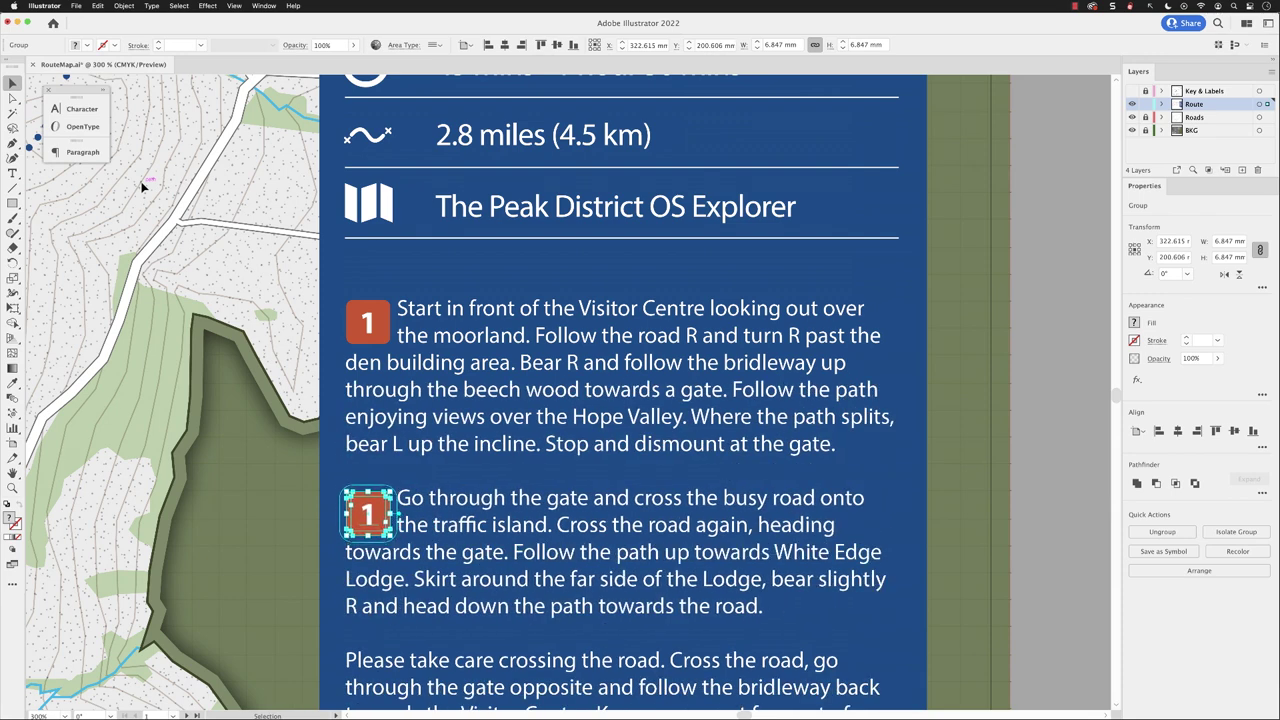
key("Up")
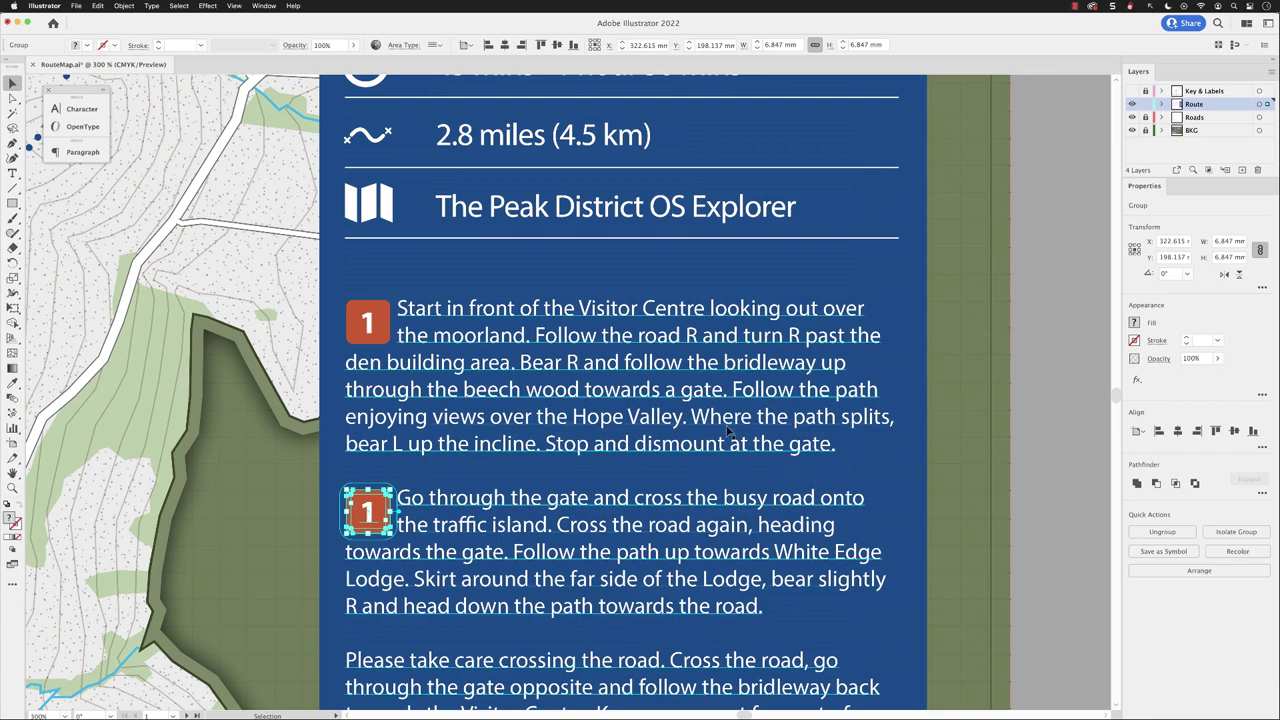
Copy the marker, paste it in front, and nudge it beside the third paragraph.
left_click_drag(734, 440, 828, 188)
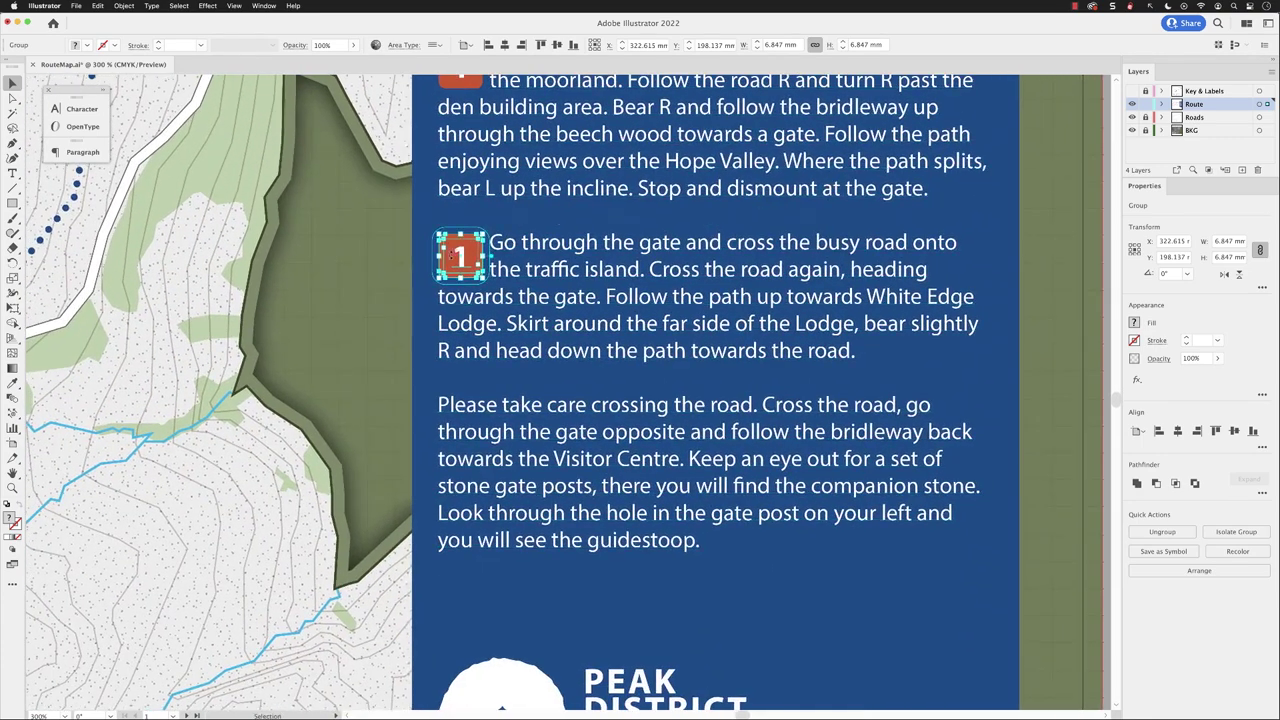
left_click(100, 7)
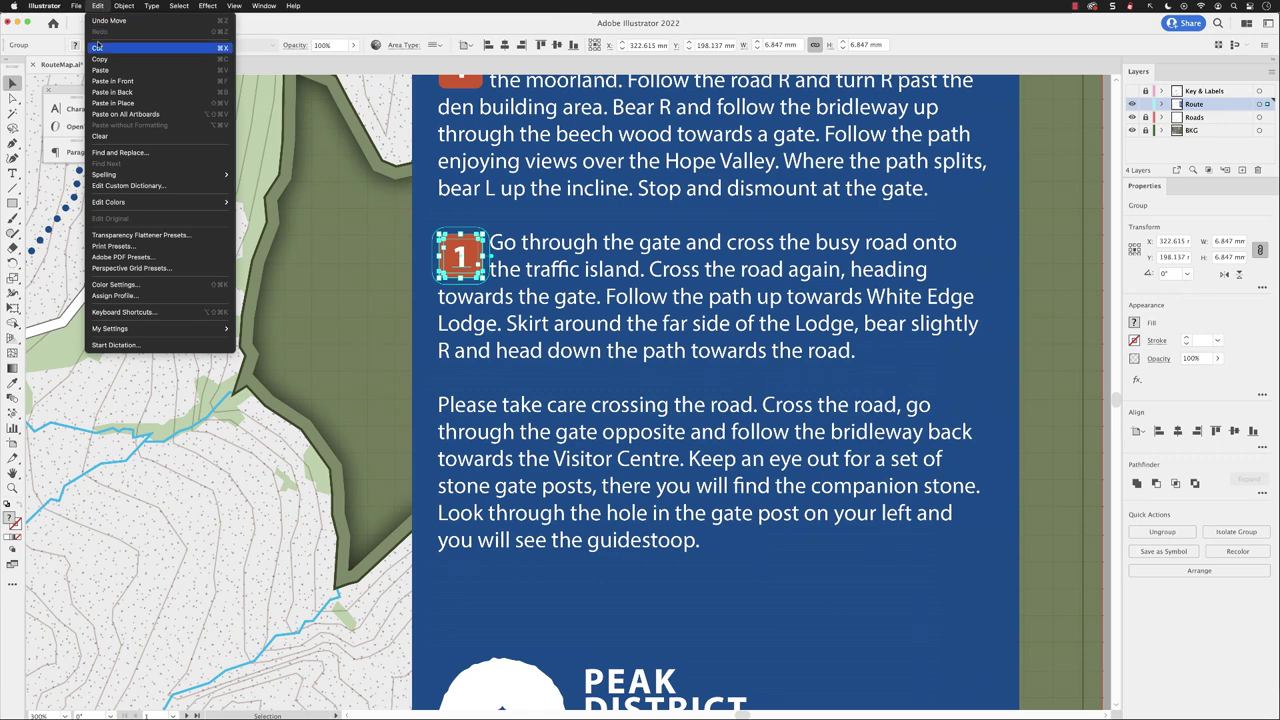
left_click(98, 7)
left_click(98, 6)
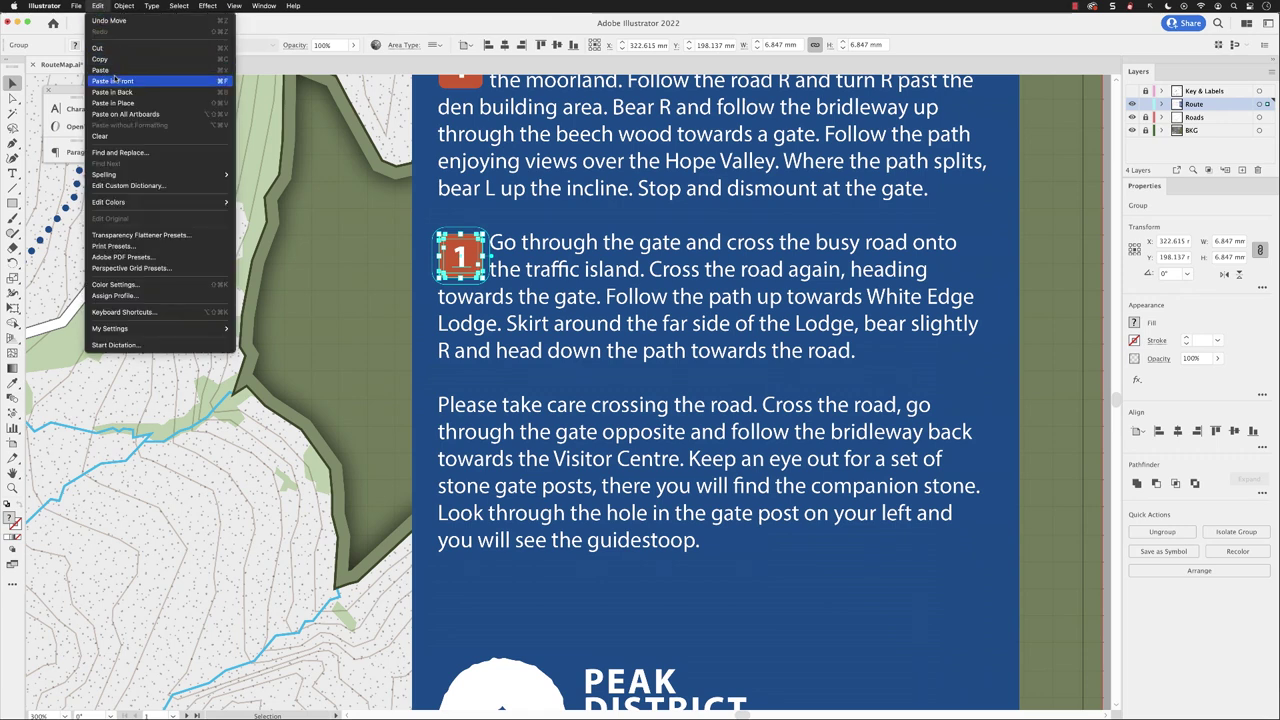
left_click(140, 104)
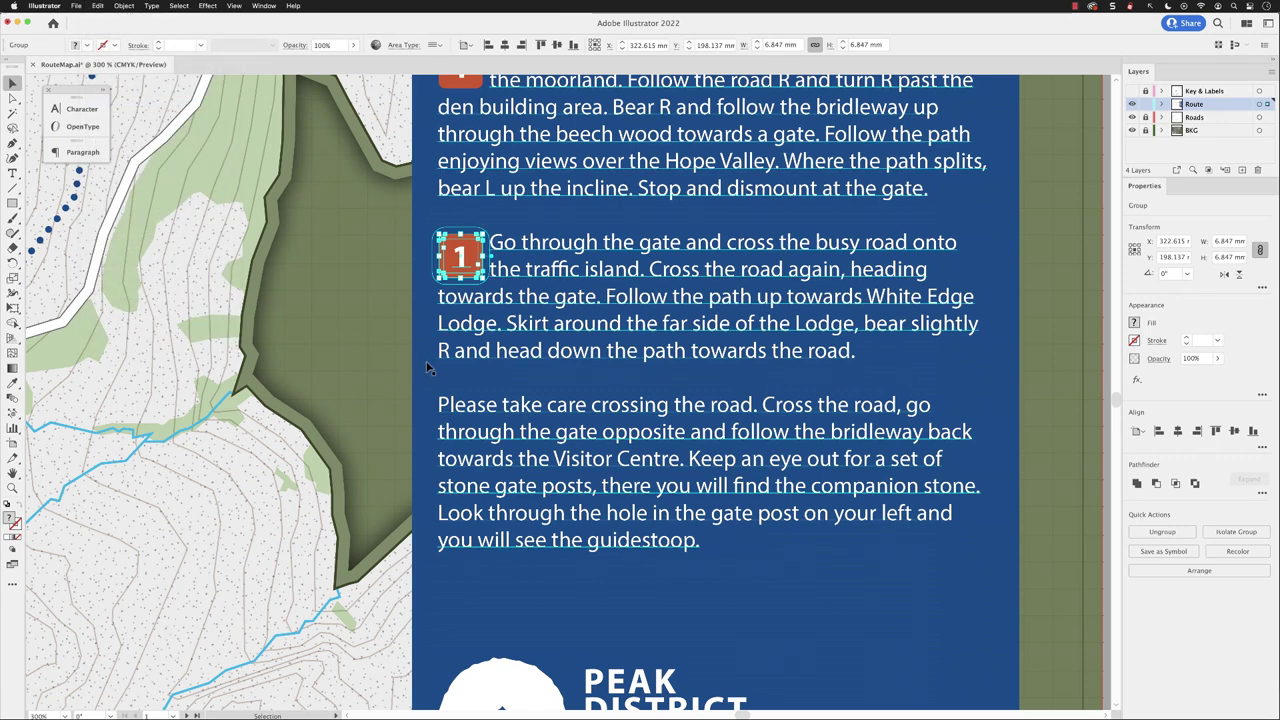
key("Down")
key("Down")
key("Down")
key("Down")
key("Down")
key("Down")
key("Down")
key("Down")
key("Down")
key("Down")
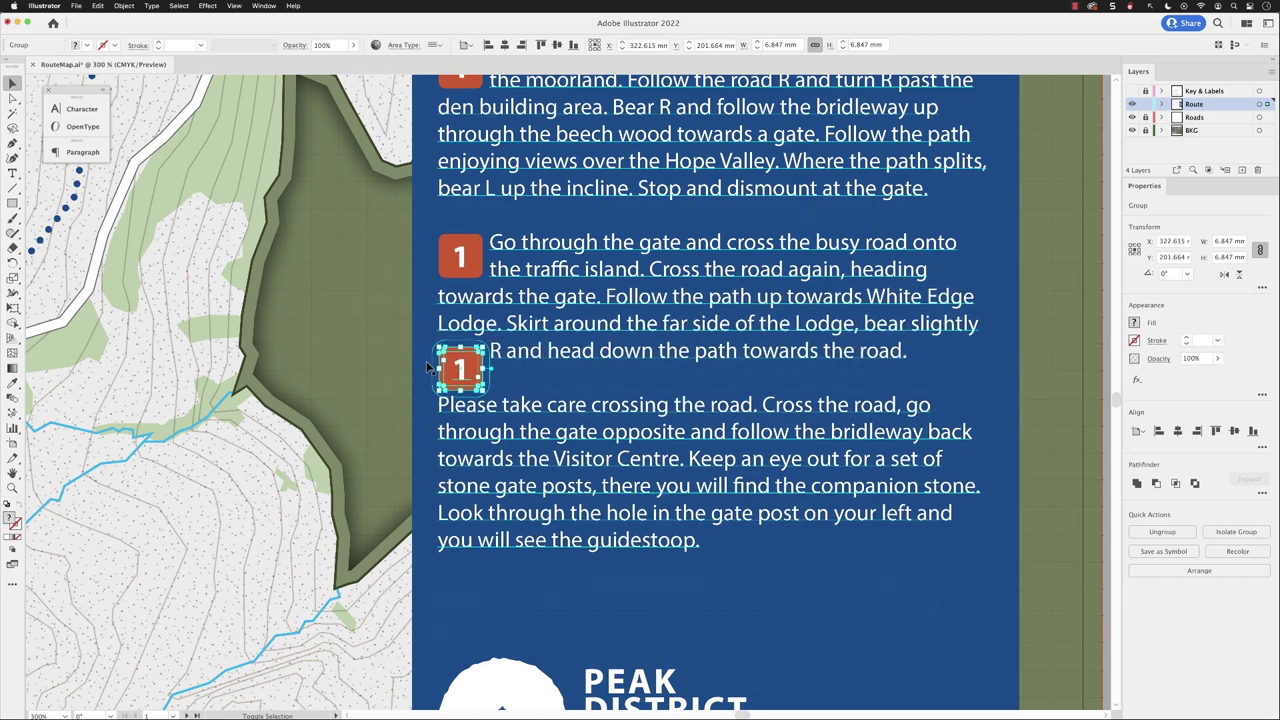
key("Down")
key("Down")
key("Down")
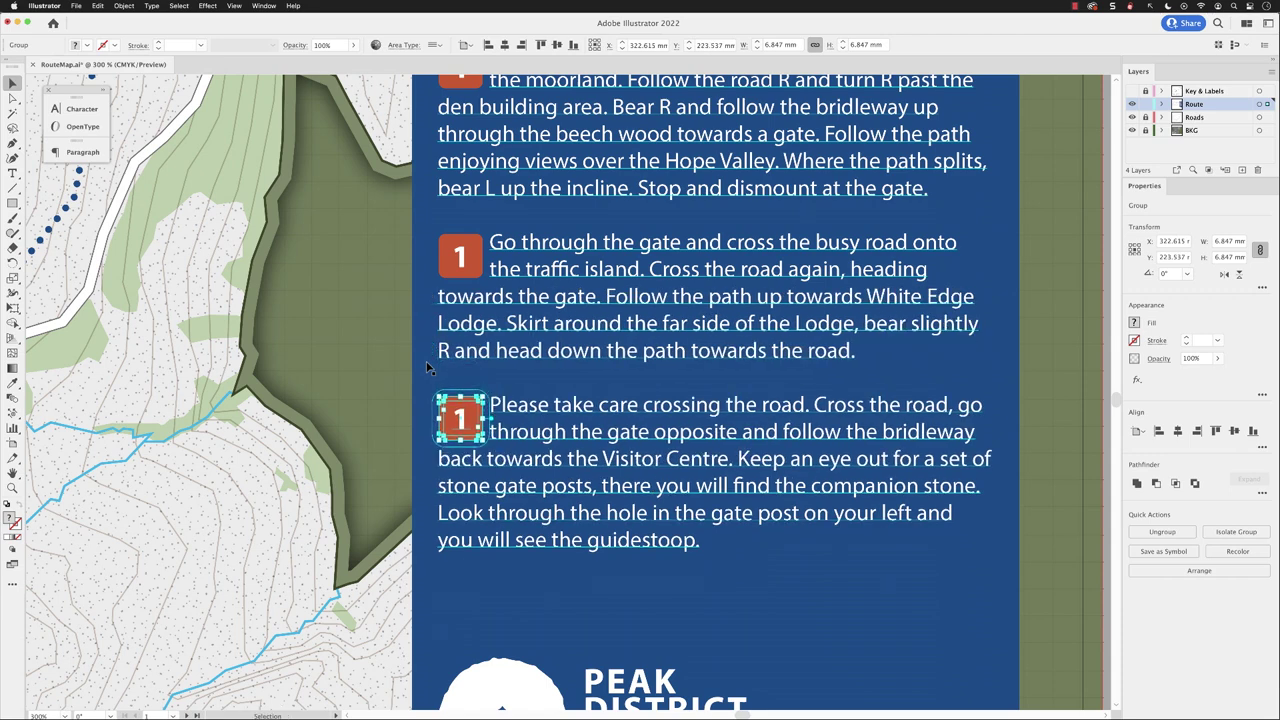
key("Up")
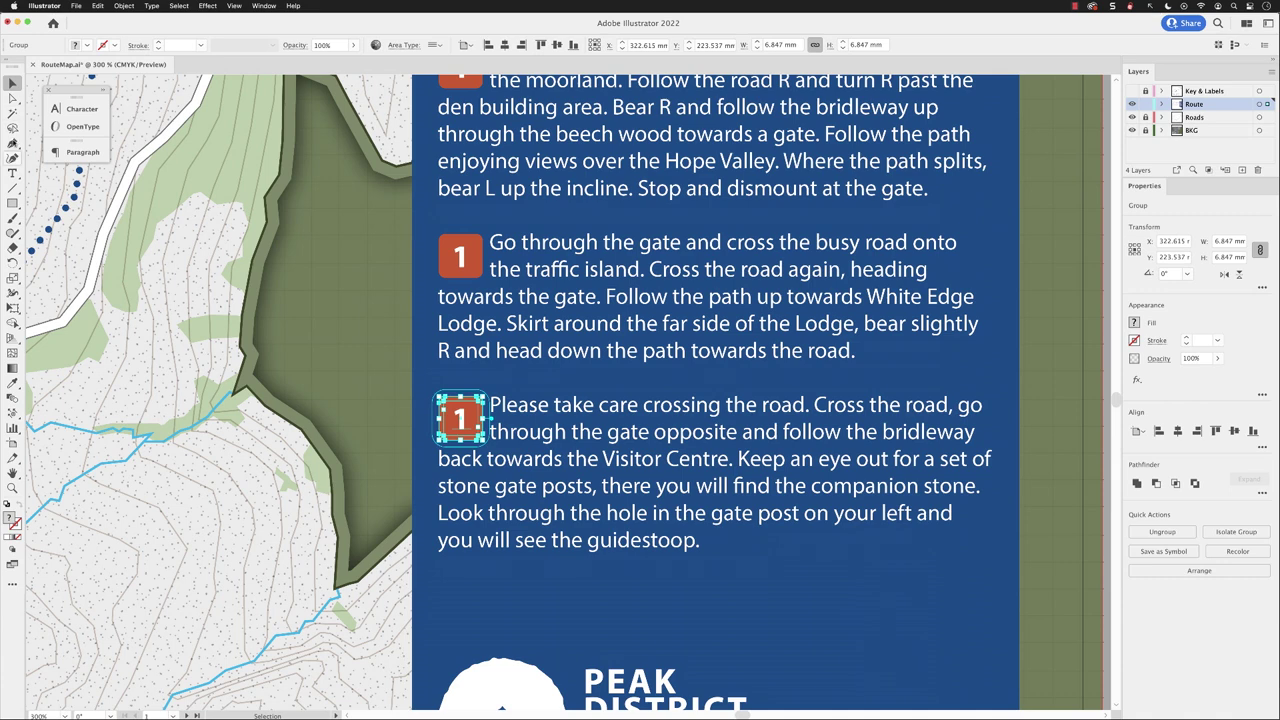
left_click(12, 173)
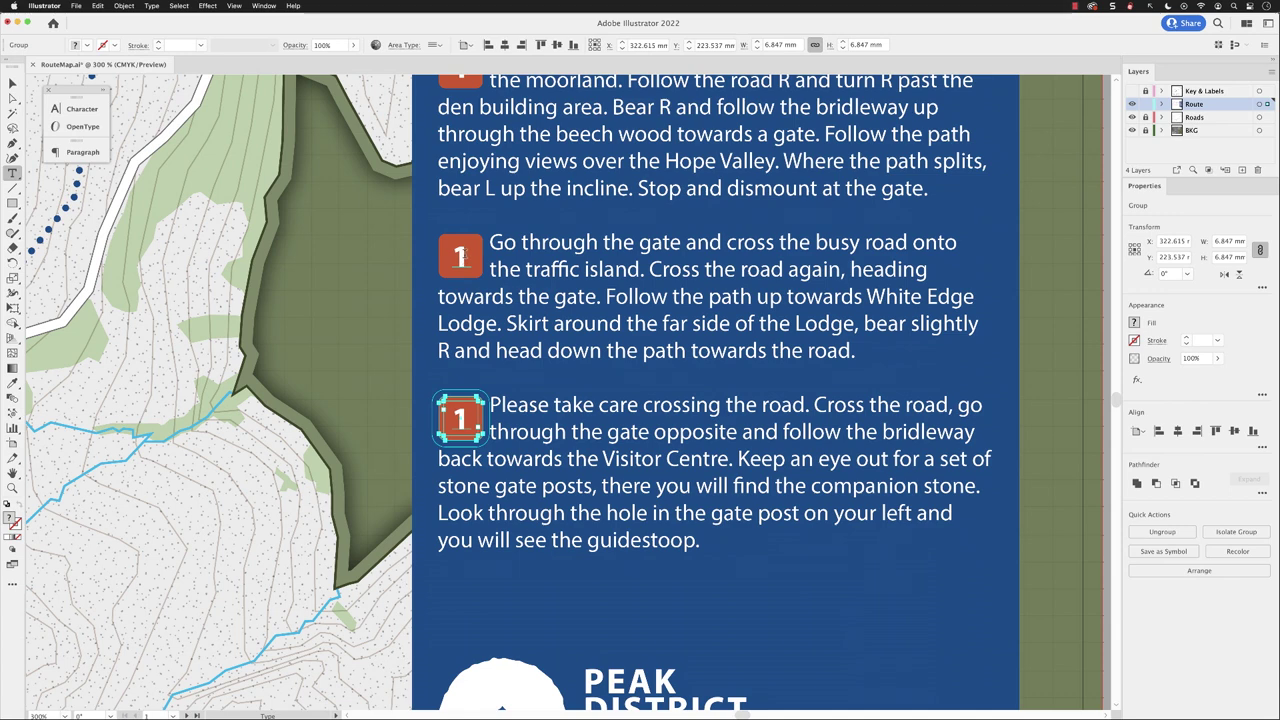
Change the second and third marker numbers to 2 and 3, then fit the artboard in the window.
double_click(460, 257)
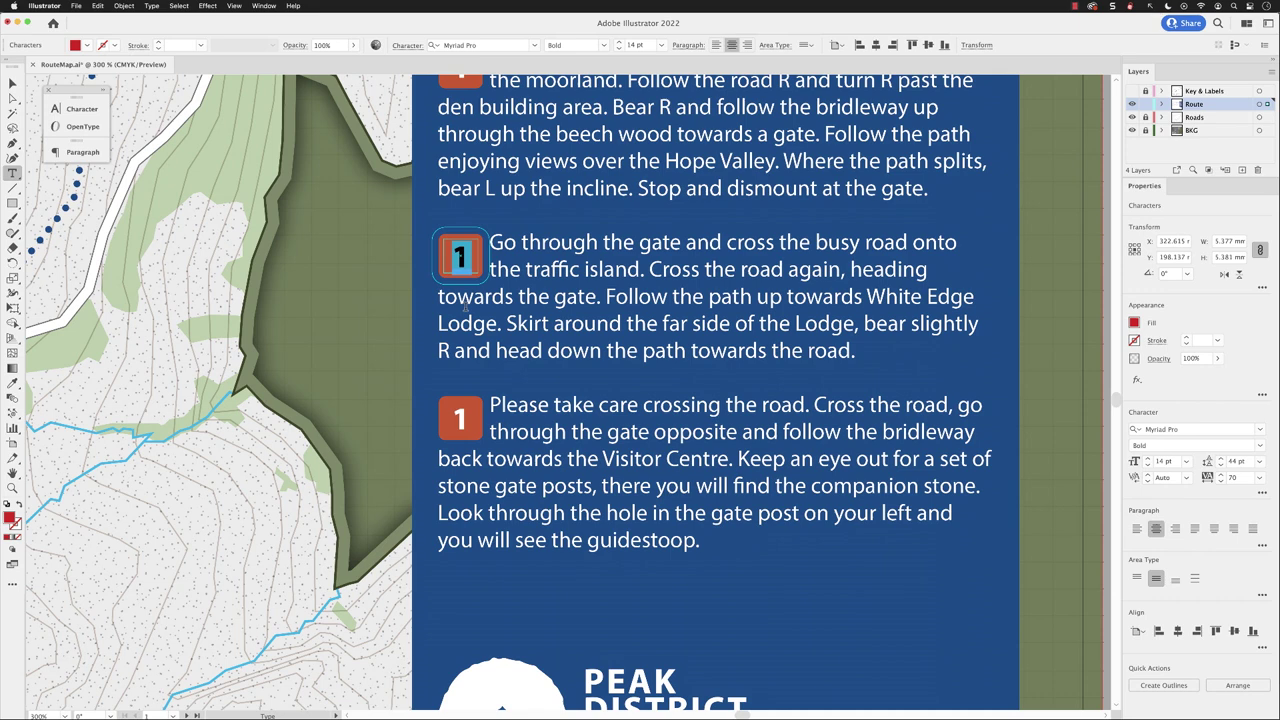
type("2")
double_click(462, 418)
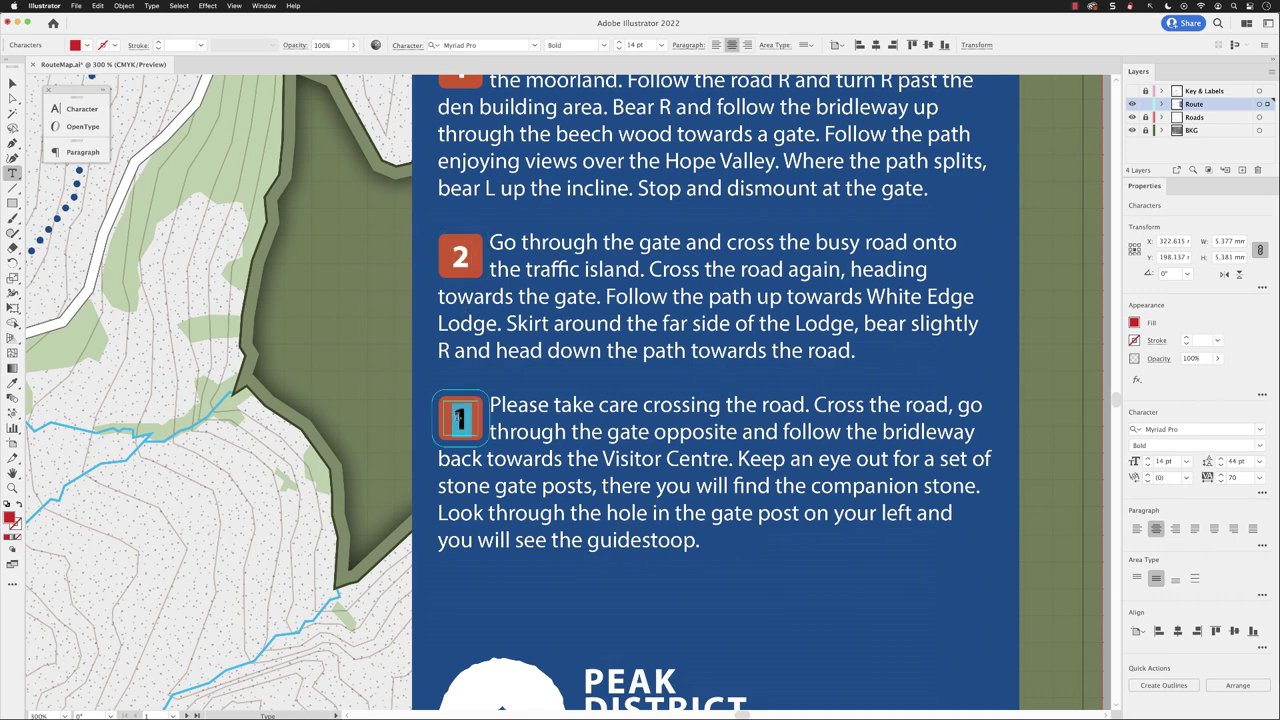
type("3")
key("Escape")
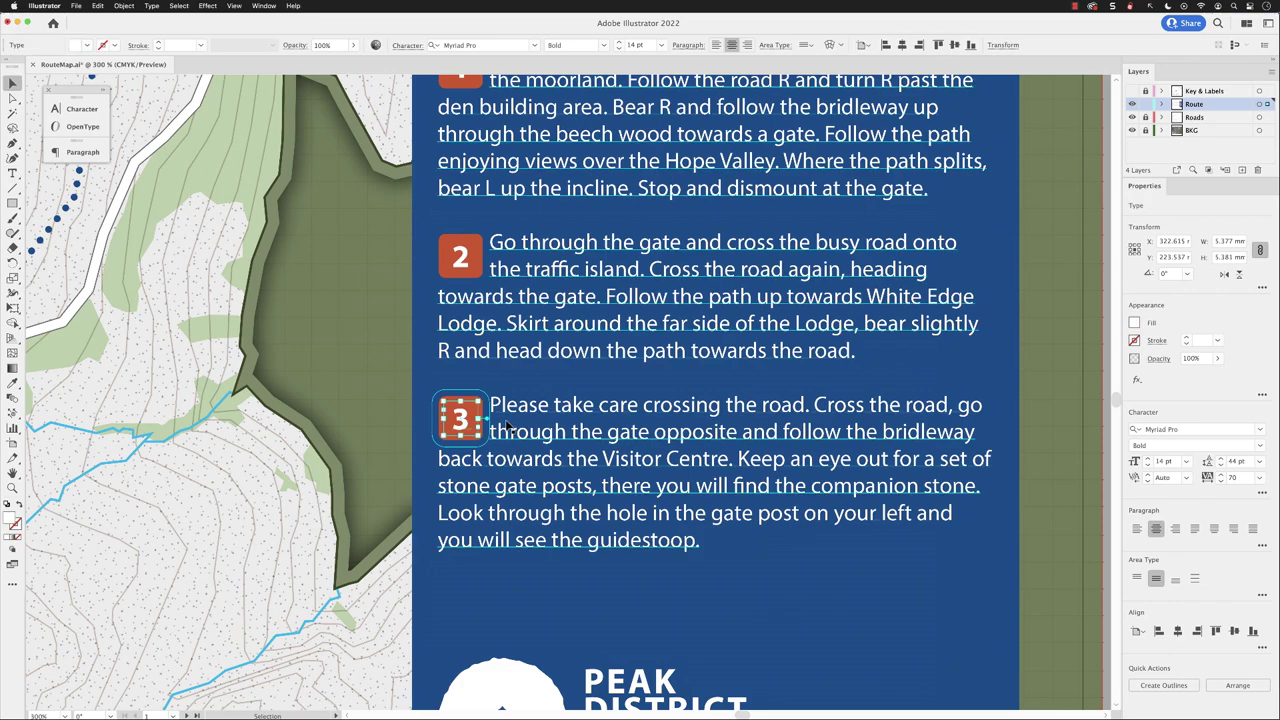
key("super+0")
left_click(1048, 480)
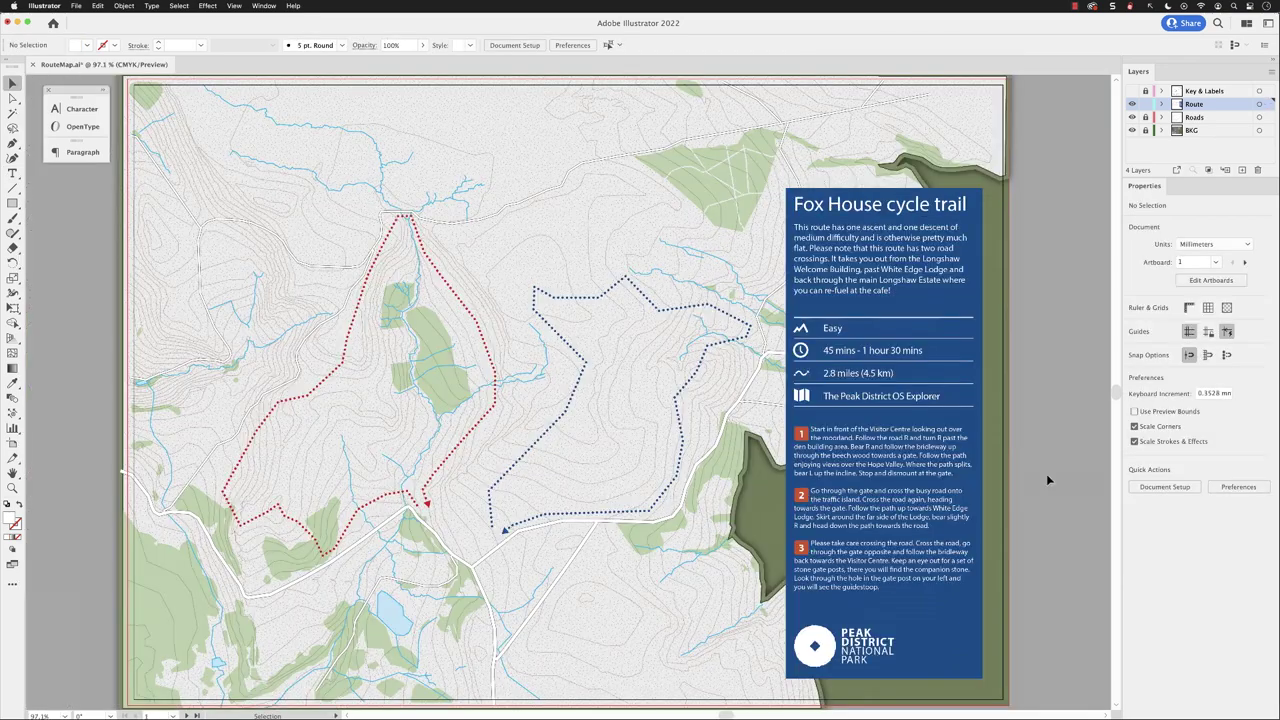